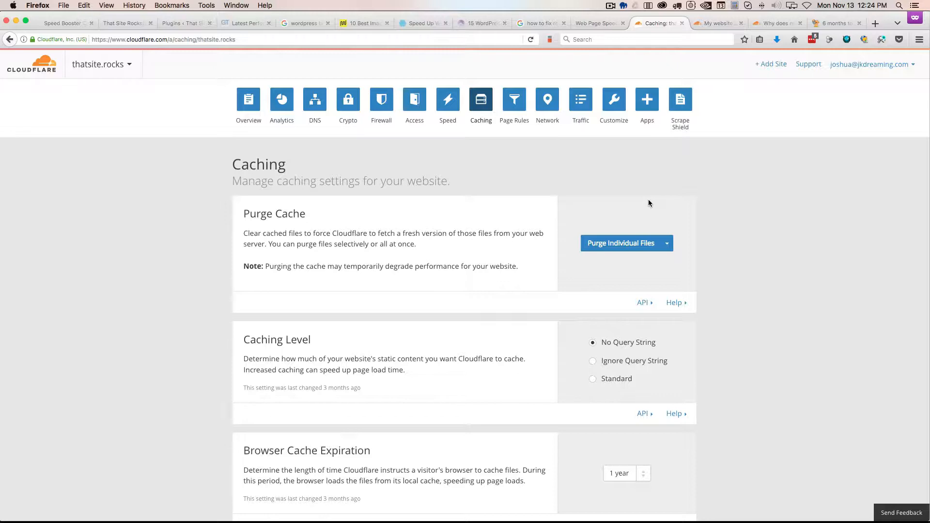
# - Review the installed WordPress plugins and the latest performance report for thatsite.rocks
pyautogui.click(228, 28)
pyautogui.click(178, 22)
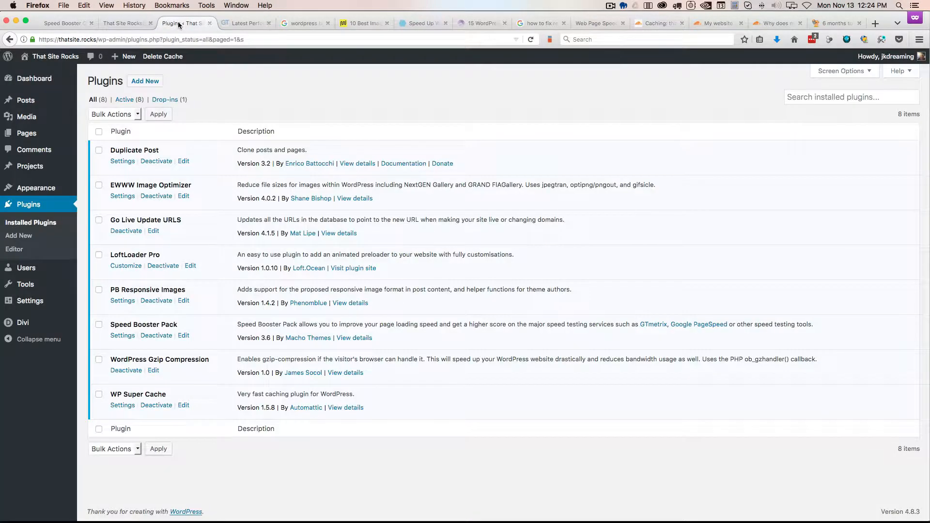
pyautogui.click(237, 23)
pyautogui.click(184, 23)
# - Look through the That Site Rocks homepage, including the brochure site pricing plans
pyautogui.click(129, 22)
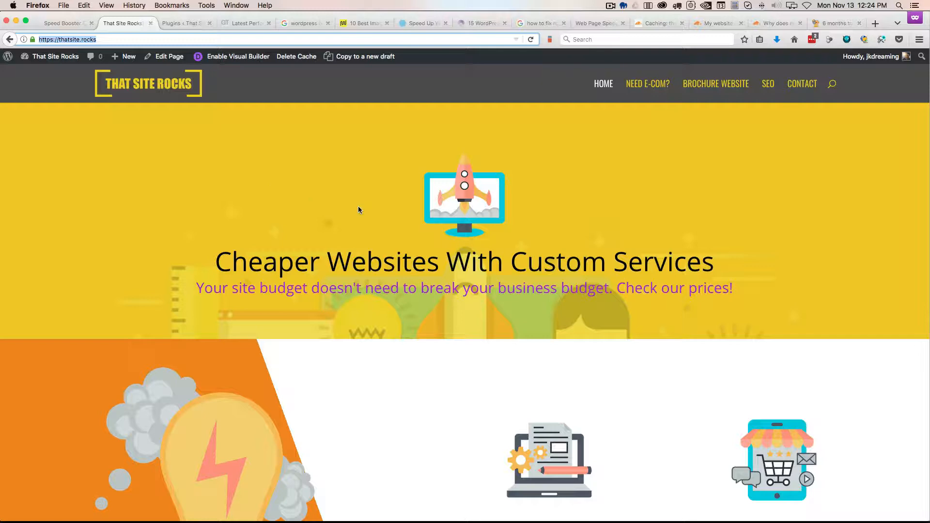
pyautogui.scroll(-15, 454, 241)
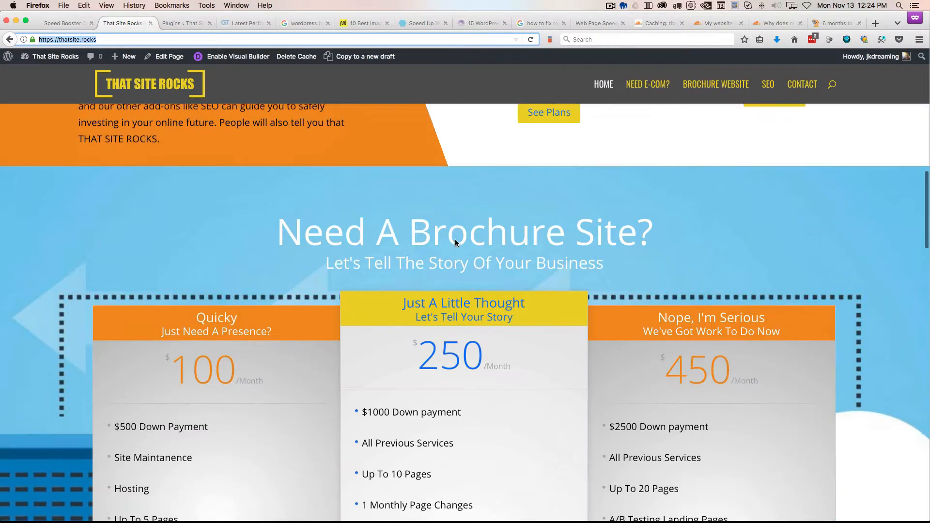
pyautogui.scroll(1, 454, 239)
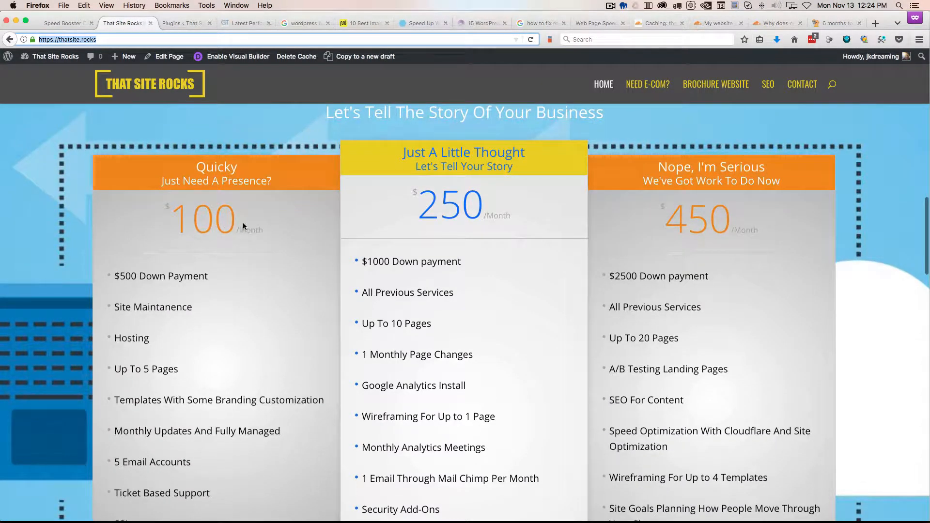
pyautogui.scroll(10, 237, 222)
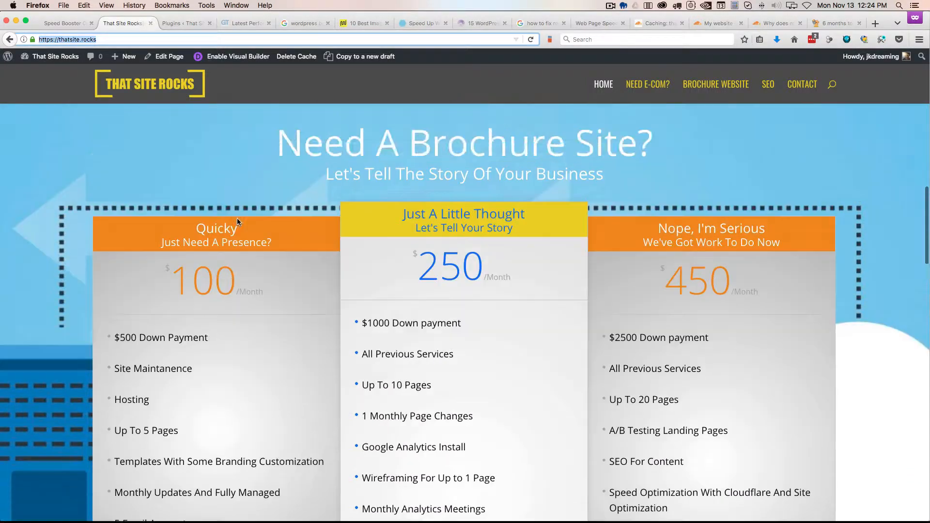
pyautogui.scroll(4, 237, 218)
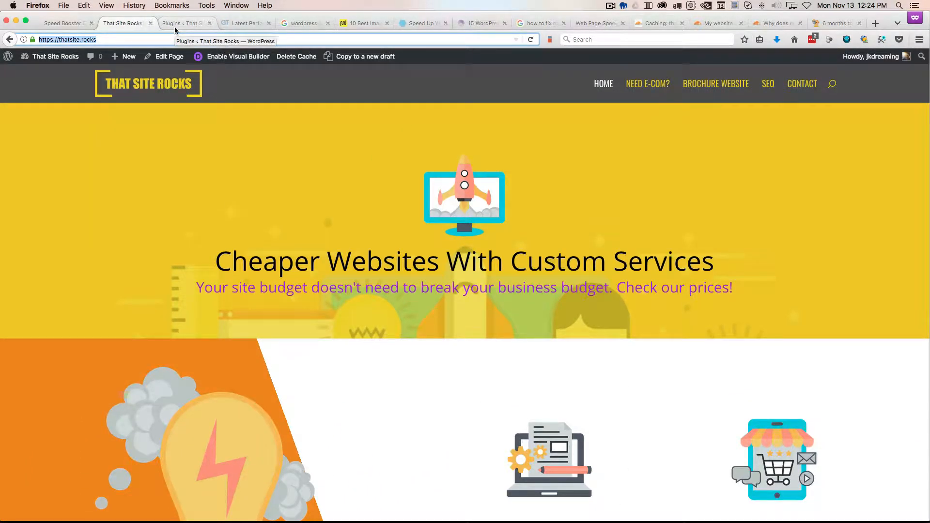
pyautogui.click(193, 162)
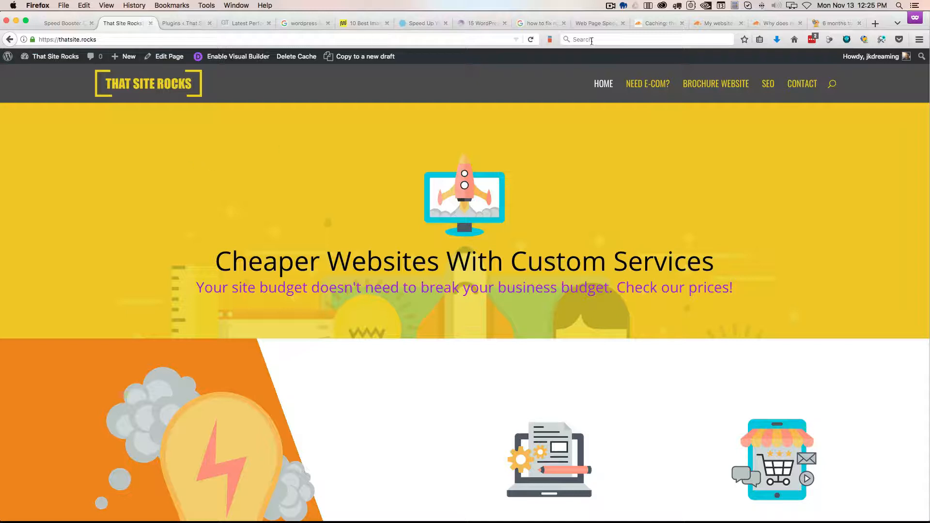
# - Reload the homepage and check how its sections load down past the pricing plans
pyautogui.click(531, 39)
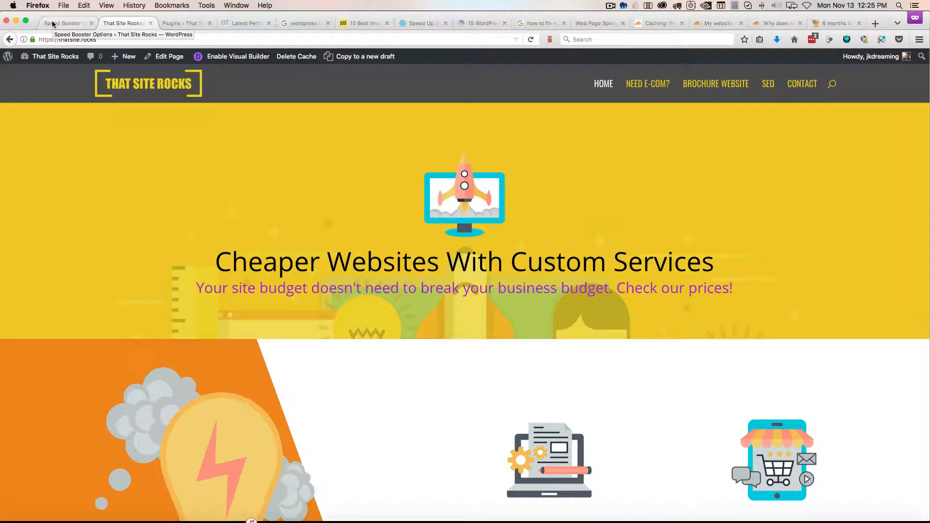
pyautogui.scroll(-15, 309, 281)
pyautogui.scroll(-20, 308, 281)
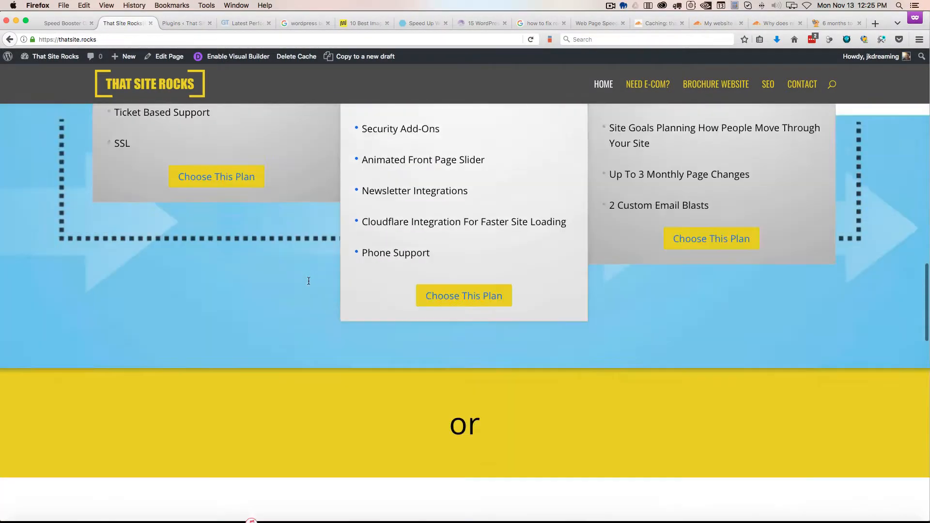
pyautogui.scroll(20, 309, 281)
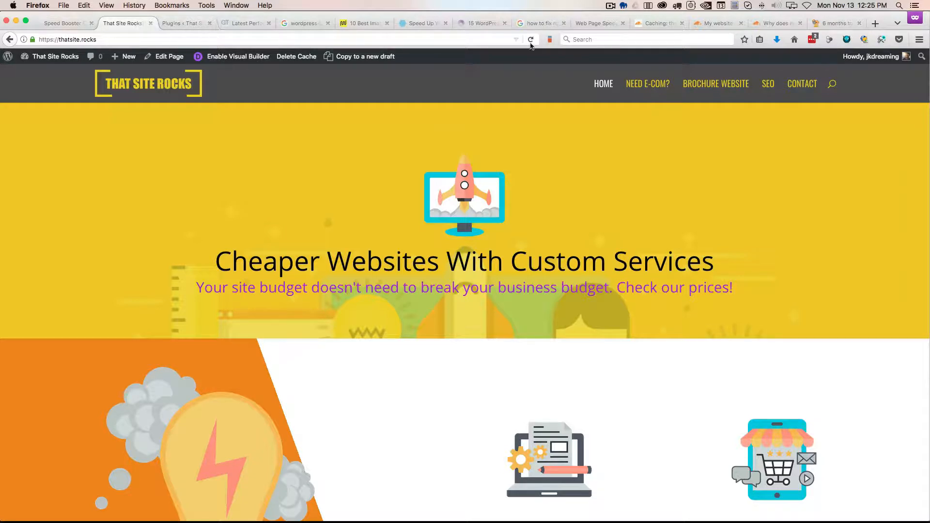
# - Switch to the Cloudflare dashboard and examine the site's Overview and its Crypto settings for SSL and certificates
pyautogui.click(657, 23)
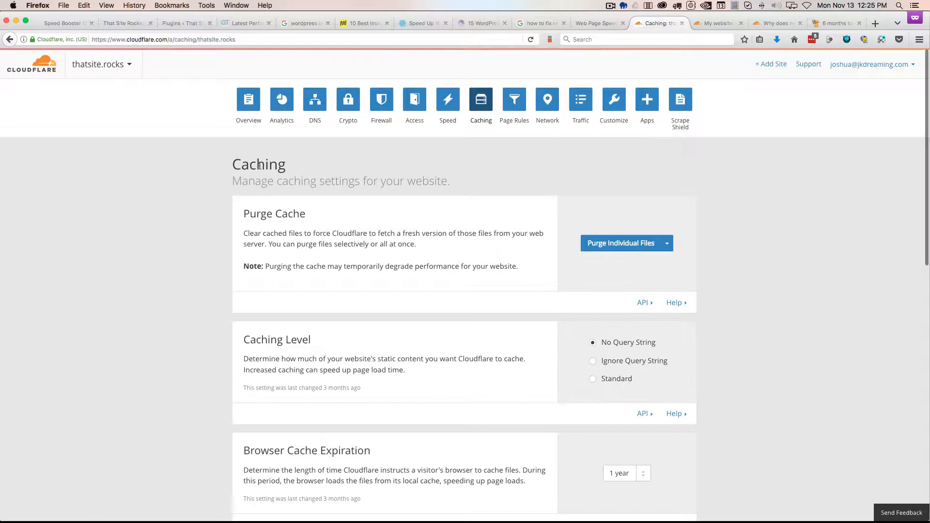
pyautogui.click(246, 105)
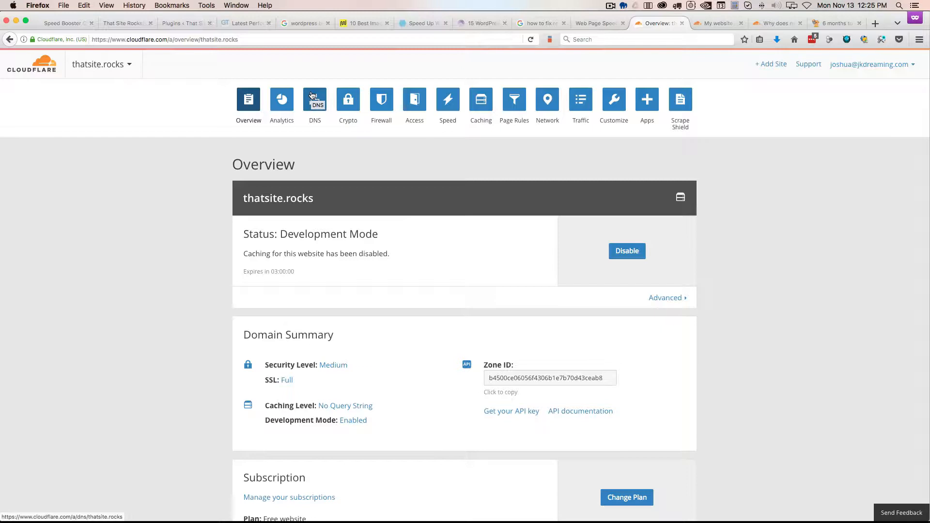
pyautogui.click(352, 107)
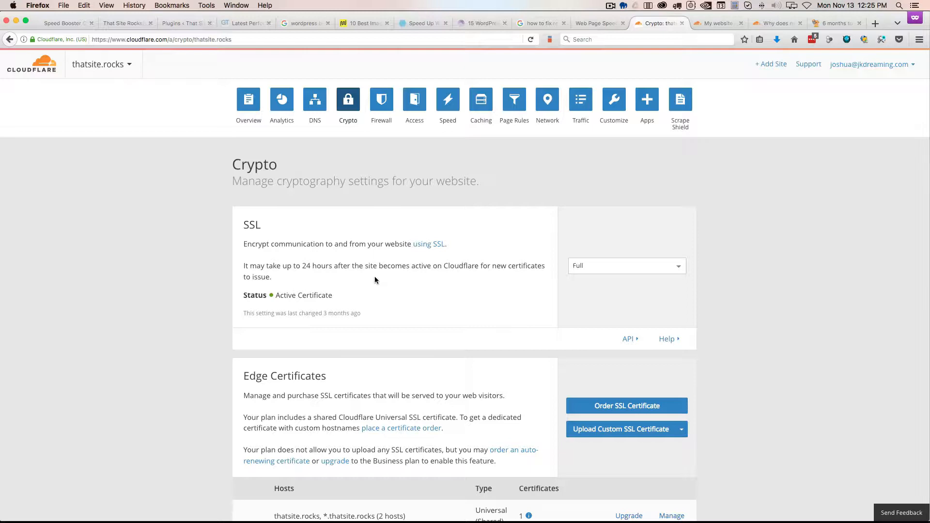
pyautogui.scroll(-5, 375, 280)
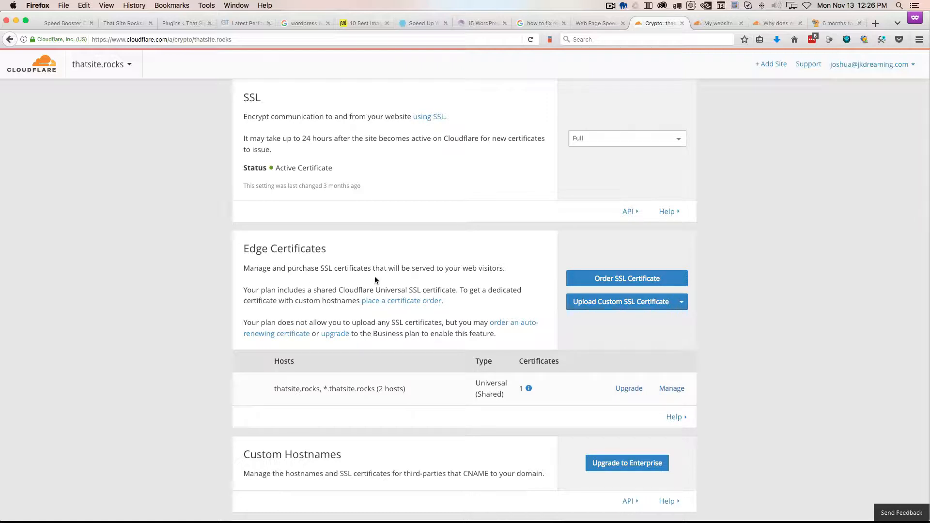
pyautogui.scroll(-10, 375, 280)
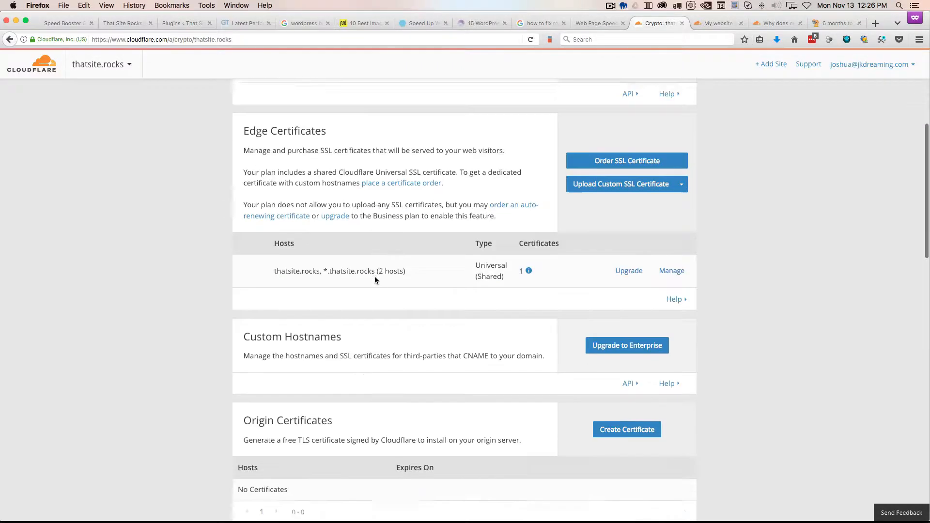
pyautogui.scroll(15, 375, 277)
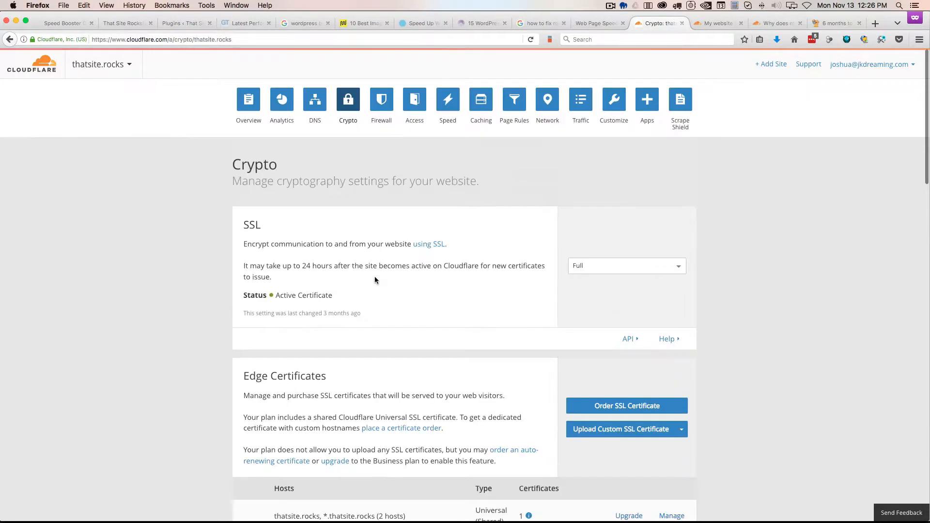
# - Examine the Firewall settings, including the IP access rules and the available Security Level options, without changing the level
pyautogui.click(371, 98)
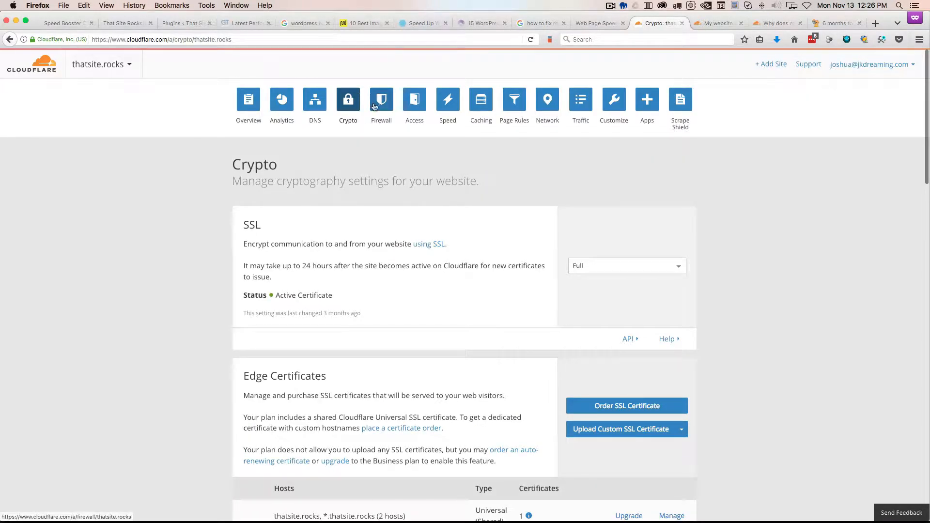
pyautogui.scroll(-12, 369, 260)
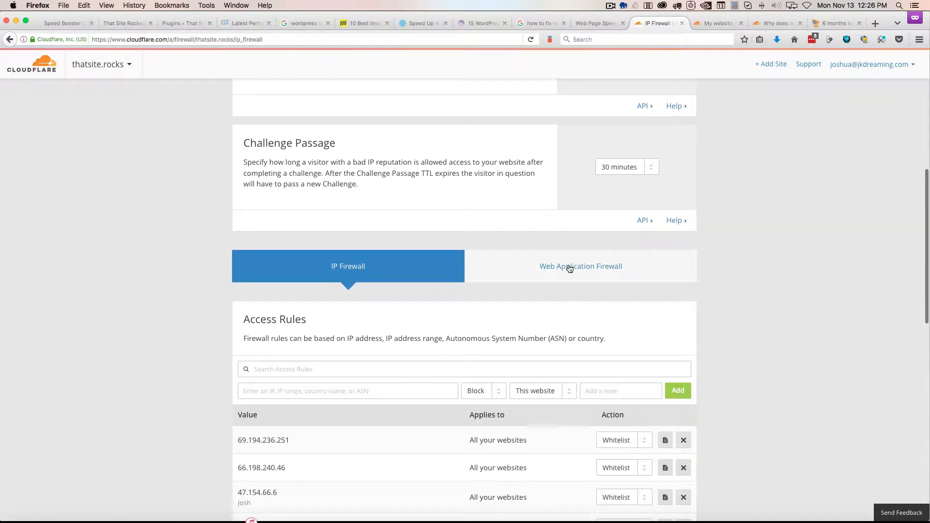
pyautogui.scroll(-5, 569, 264)
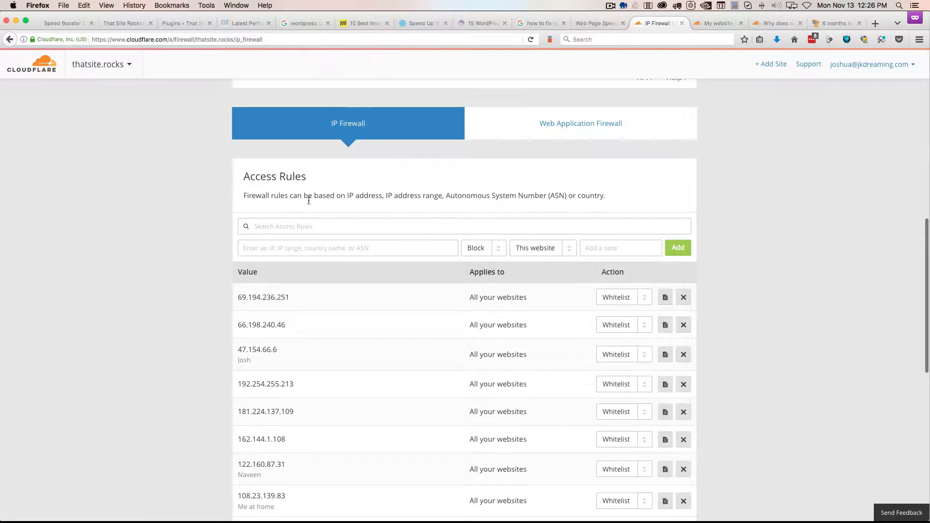
pyautogui.scroll(15, 506, 168)
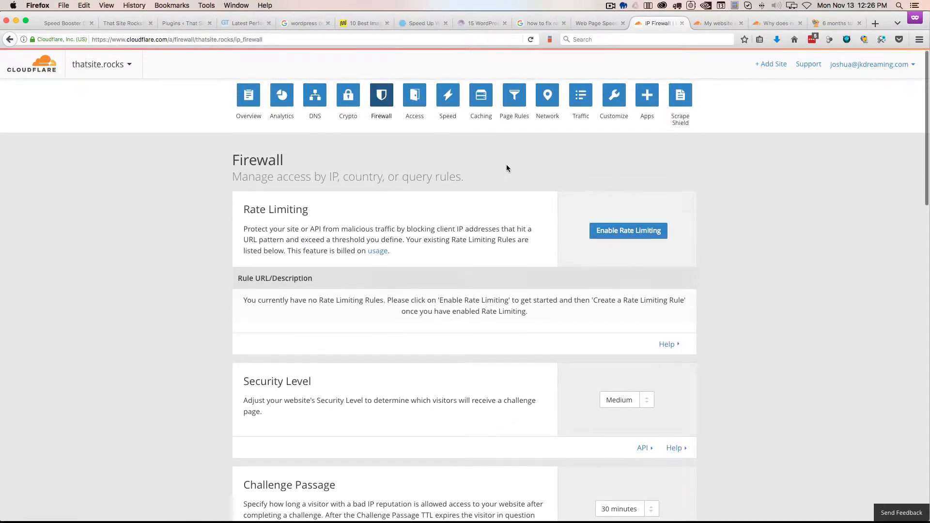
pyautogui.scroll(-3, 507, 168)
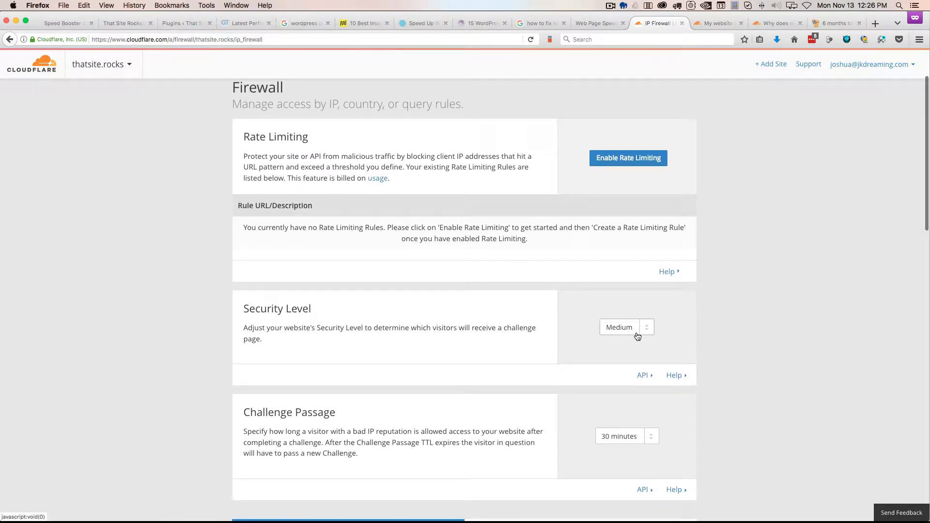
pyautogui.click(640, 328)
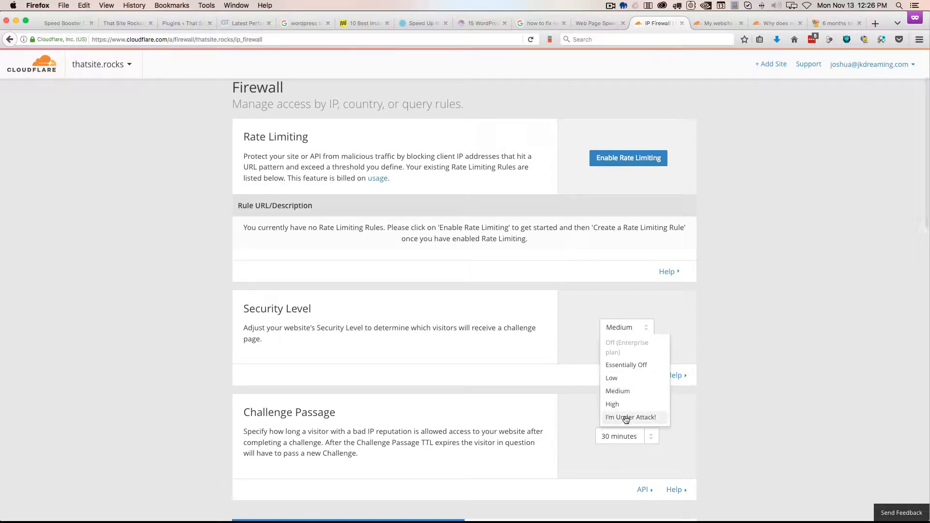
pyautogui.click(724, 340)
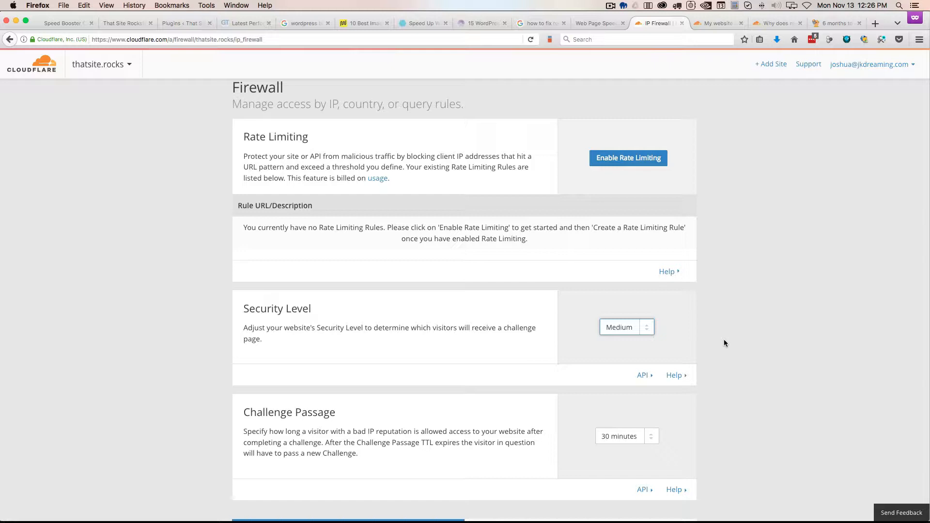
pyautogui.scroll(3, 723, 339)
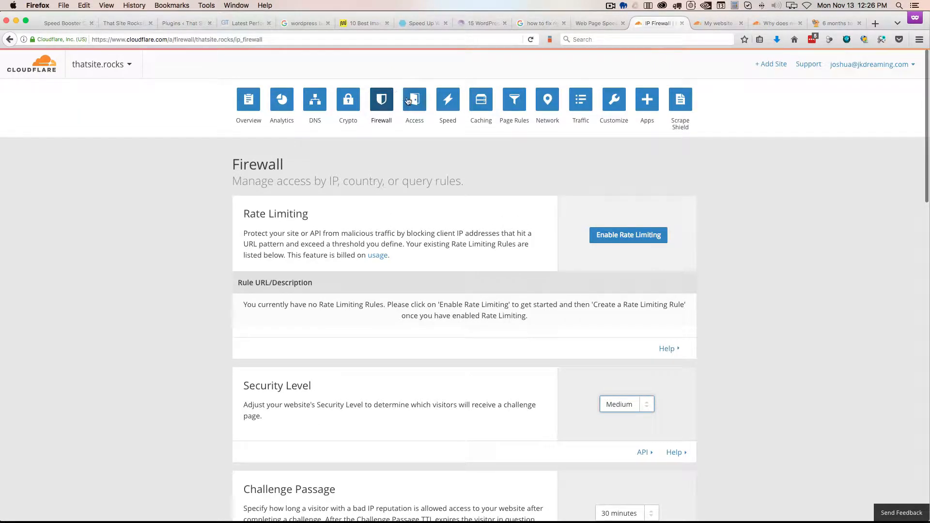
# - Examine the Access page and the Speed settings from Auto Minify, Railgun and Rocket Loader to URL prefetching
pyautogui.click(408, 100)
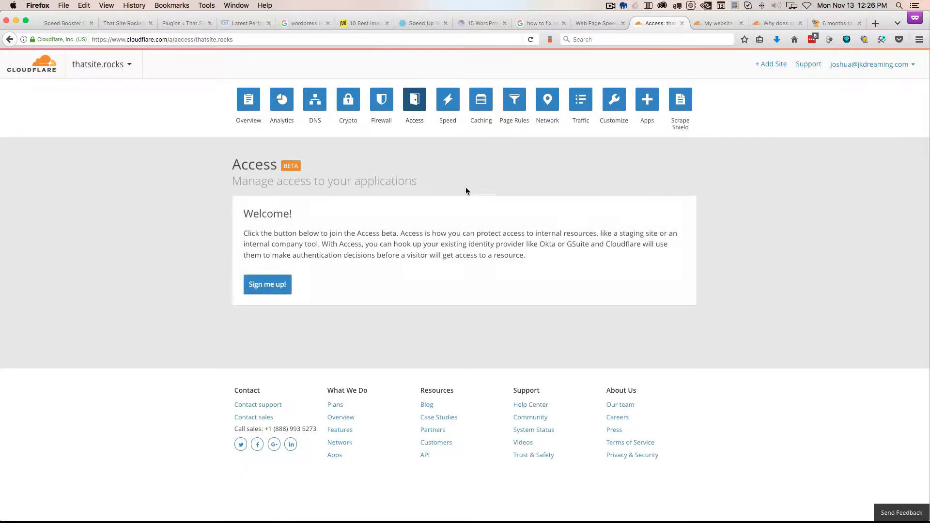
pyautogui.click(455, 105)
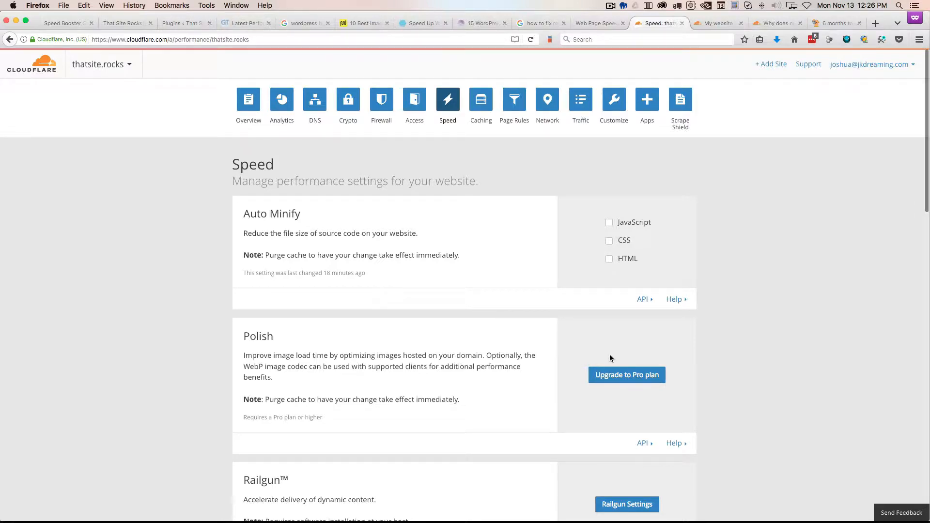
pyautogui.scroll(-5, 609, 357)
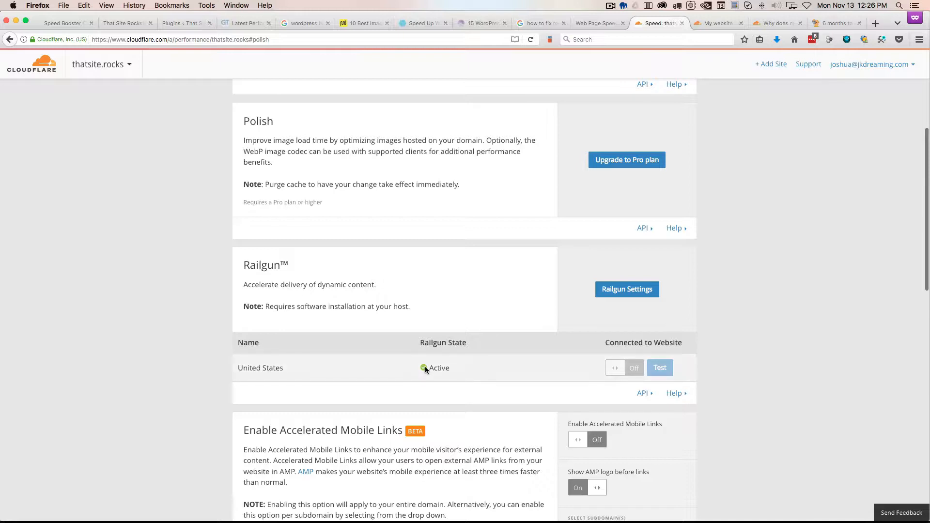
pyautogui.scroll(-3, 425, 366)
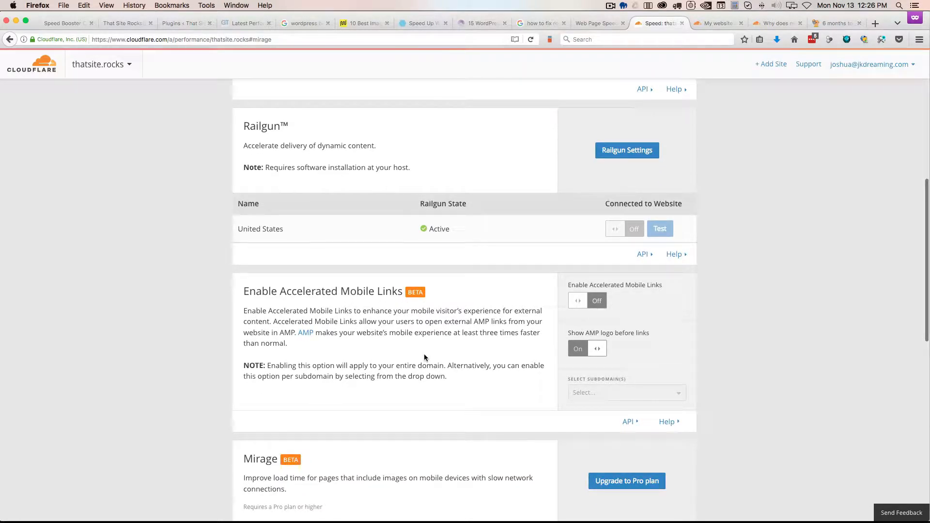
pyautogui.scroll(-4, 424, 357)
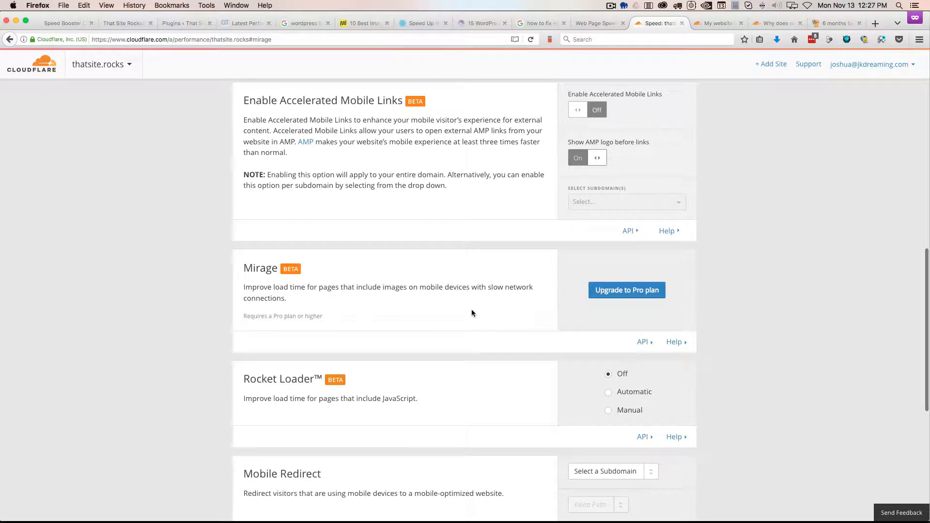
pyautogui.scroll(-4, 472, 313)
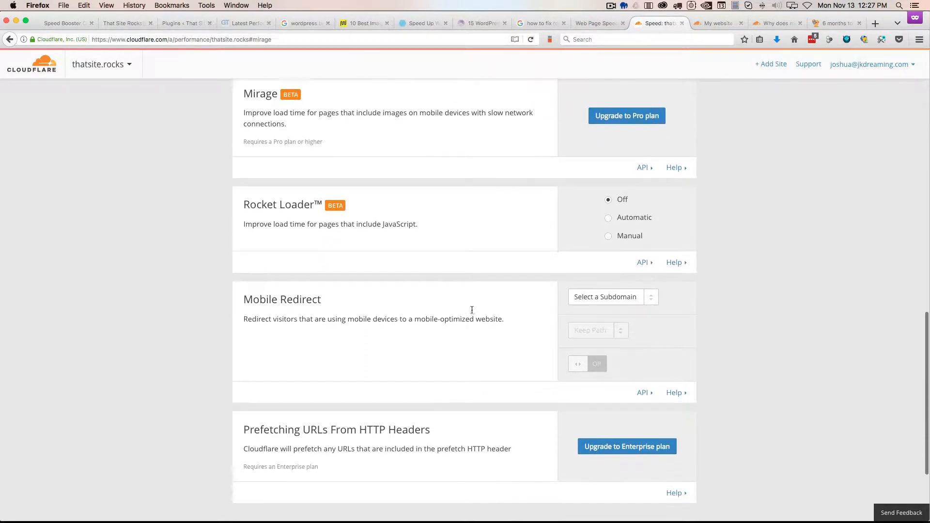
pyautogui.scroll(-1, 471, 309)
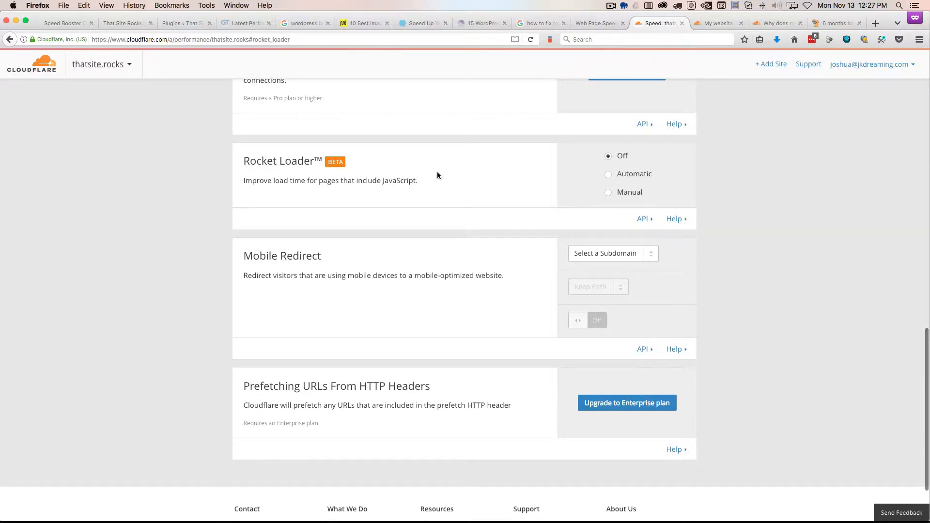
pyautogui.scroll(-1, 437, 172)
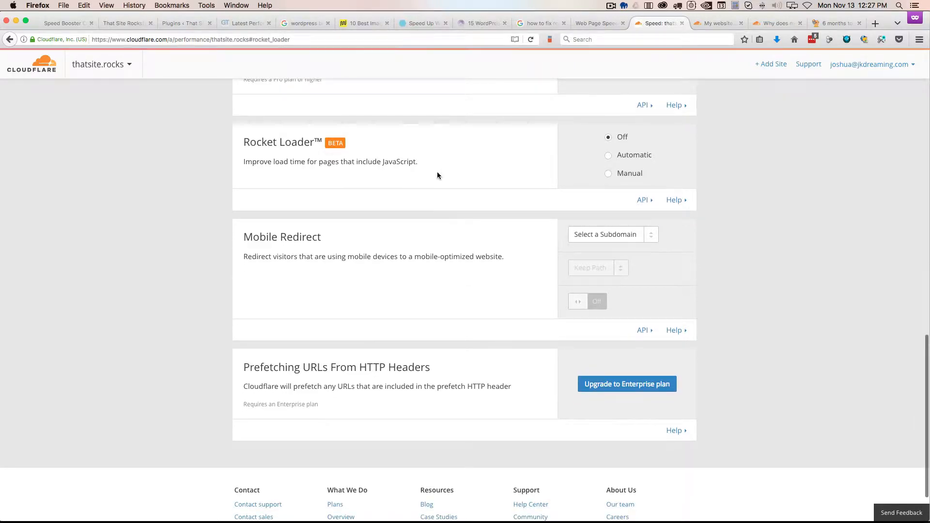
pyautogui.scroll(-1, 437, 175)
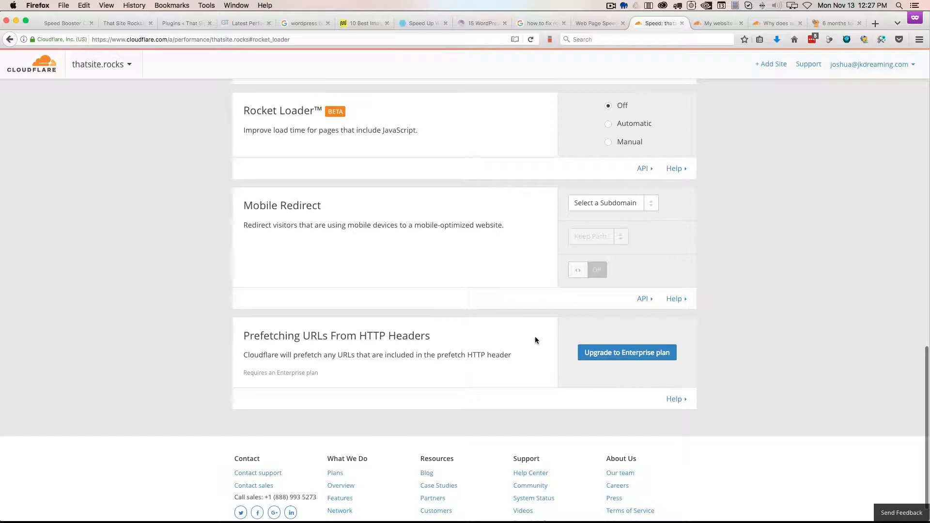
pyautogui.press('Home')
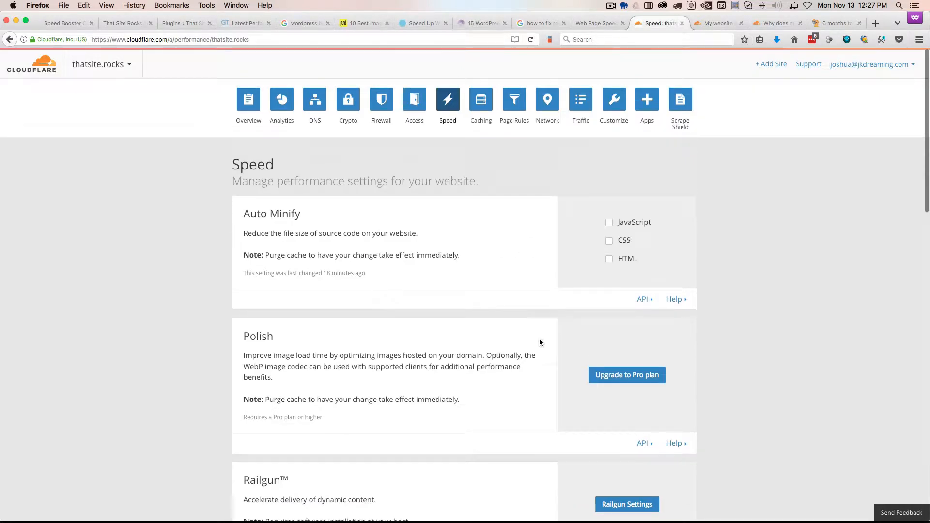
# - Examine the Caching settings, from Purge Cache and Caching Level to Browser Cache Expiration, Always Online and Development Mode
pyautogui.click(481, 100)
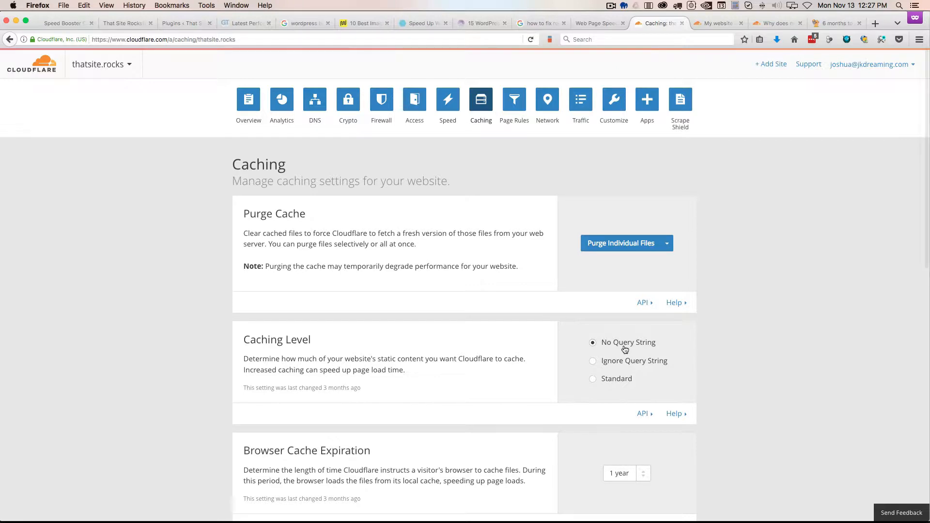
pyautogui.scroll(-5, 623, 345)
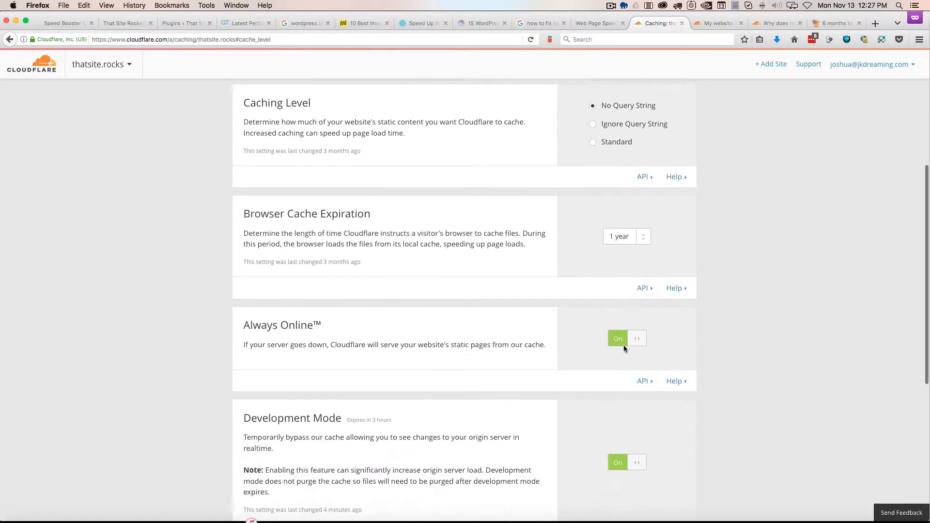
pyautogui.scroll(-4, 523, 327)
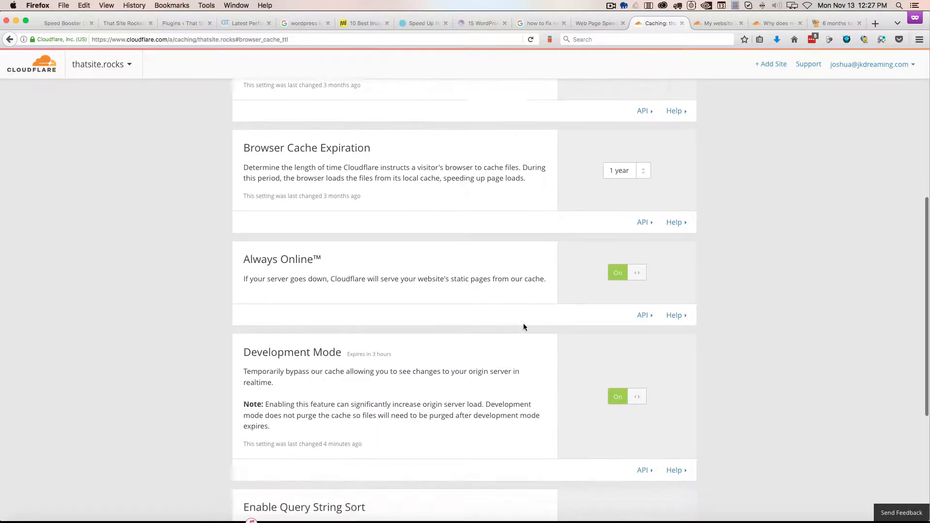
pyautogui.scroll(10, 523, 327)
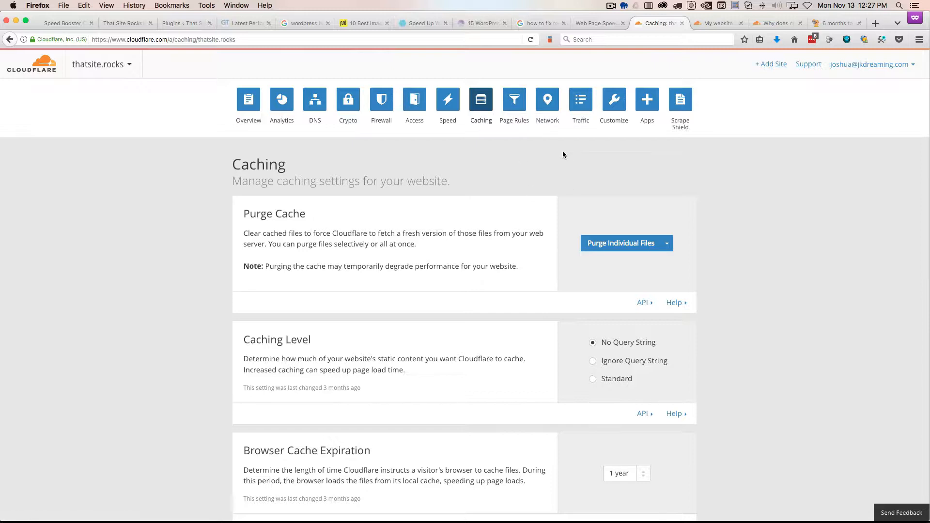
# - Examine the Network settings, from HTTP/2 + SPDY and IPv6 Compatibility through Maximum Upload Size to True-Client-IP Header
pyautogui.click(542, 104)
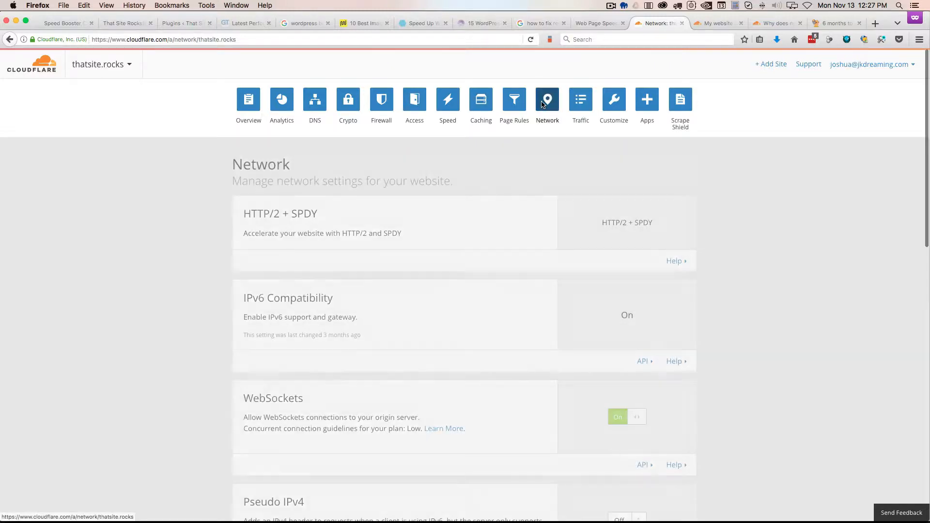
pyautogui.scroll(-1, 531, 238)
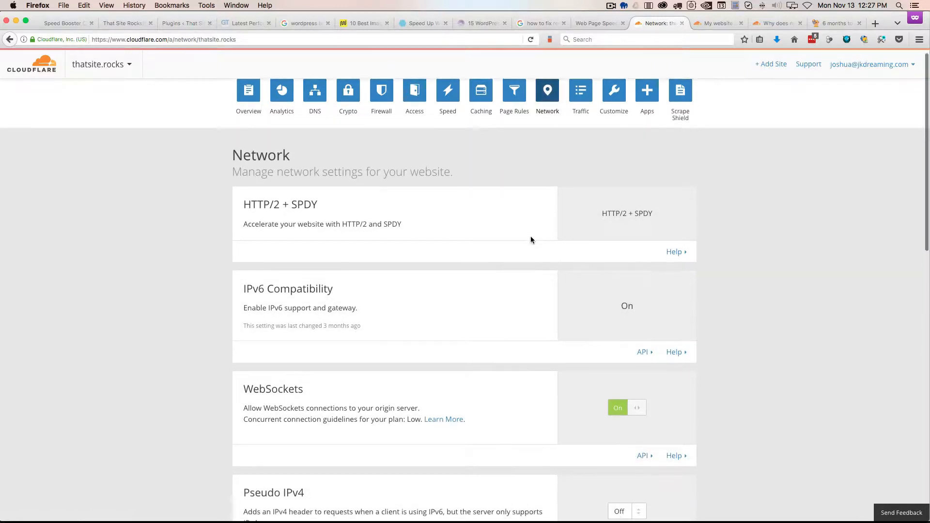
pyautogui.scroll(-2, 530, 239)
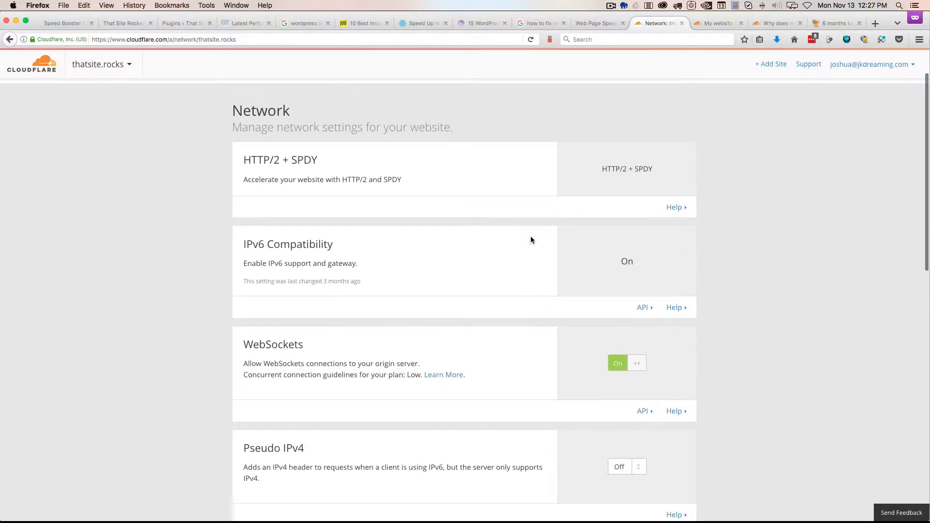
pyautogui.scroll(-1, 540, 243)
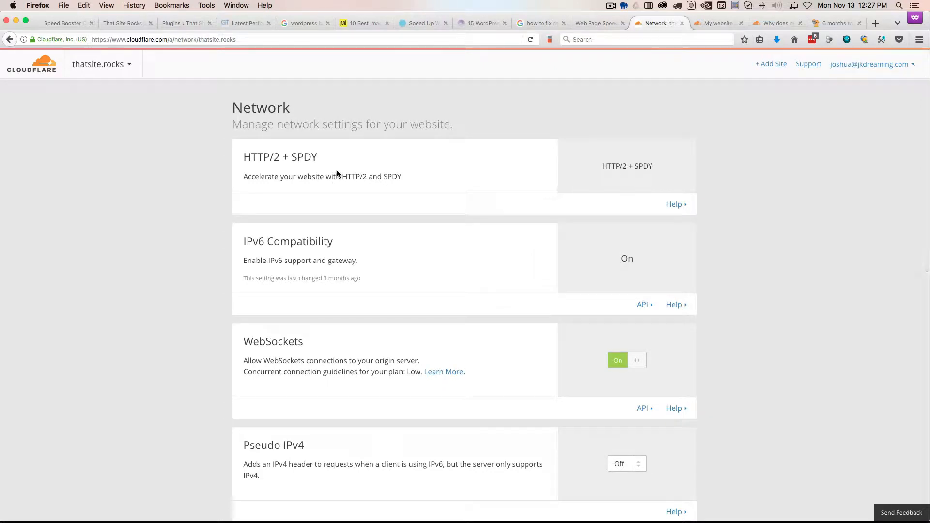
pyautogui.scroll(-3, 337, 172)
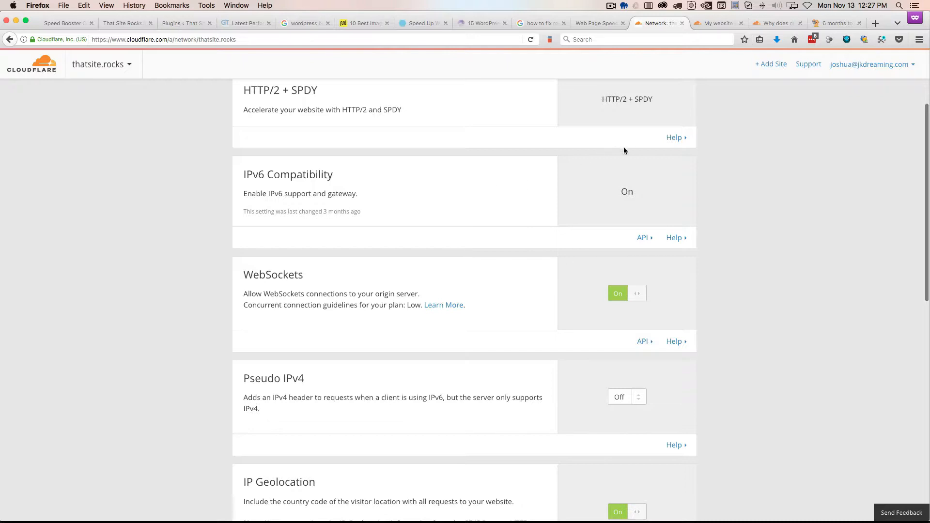
pyautogui.scroll(-8, 581, 344)
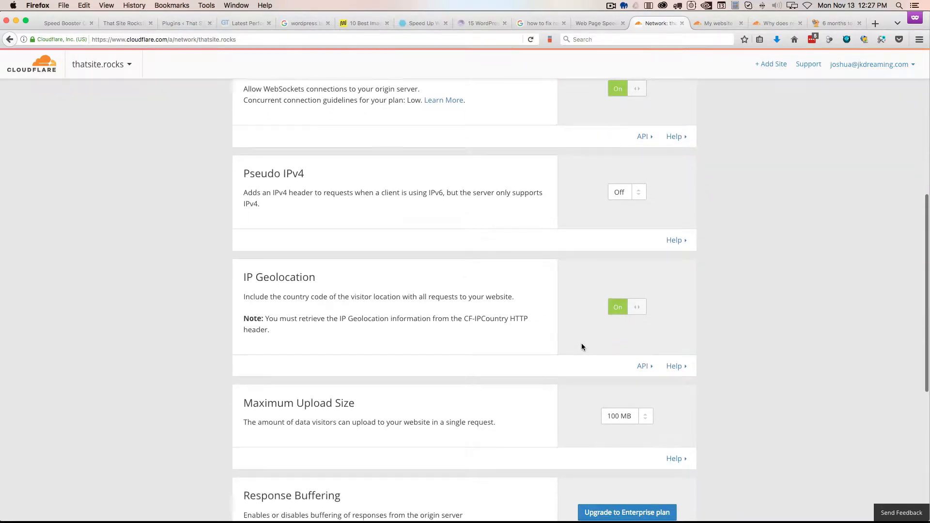
pyautogui.scroll(-5, 582, 347)
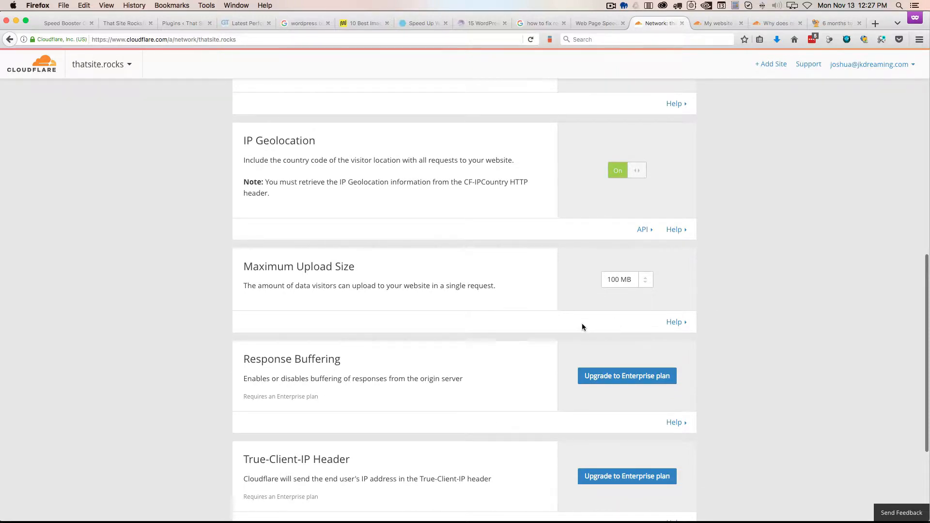
pyautogui.scroll(-6, 497, 347)
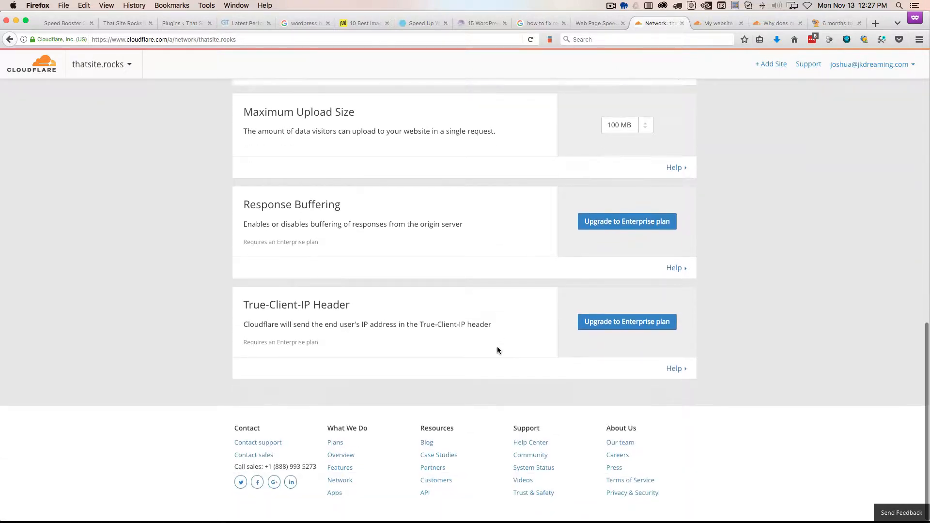
pyautogui.scroll(3, 497, 346)
pyautogui.scroll(14, 497, 347)
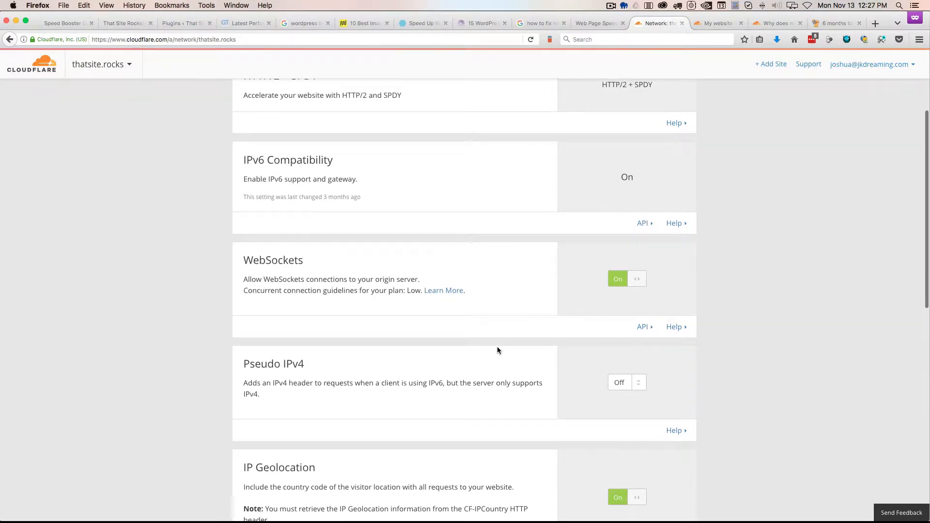
pyautogui.scroll(5, 497, 347)
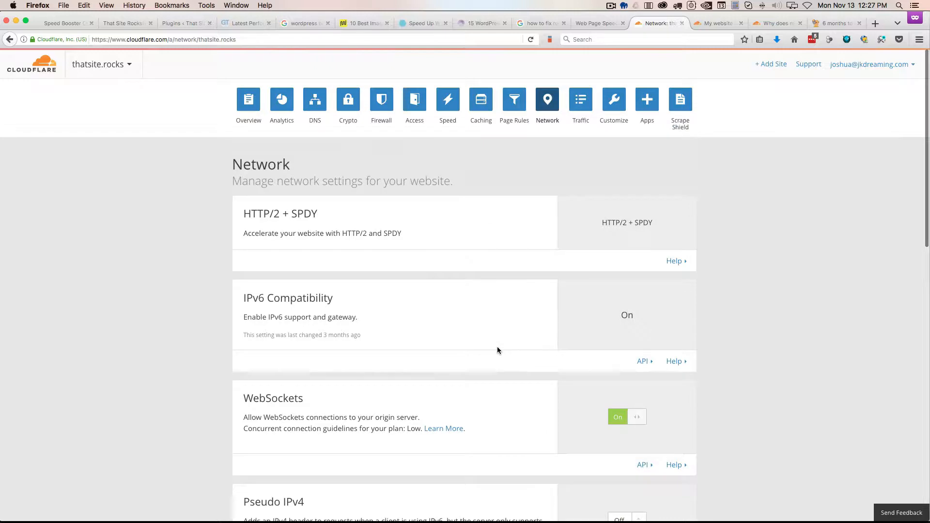
# - Examine the Traffic page's Argo and Load Balancing options and the custom error and challenge pages under Customize
pyautogui.click(585, 97)
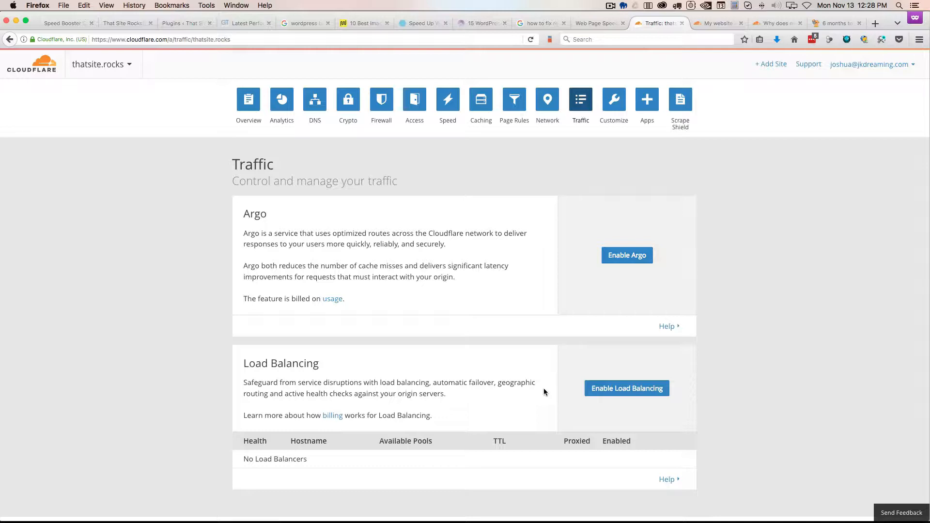
pyautogui.click(613, 102)
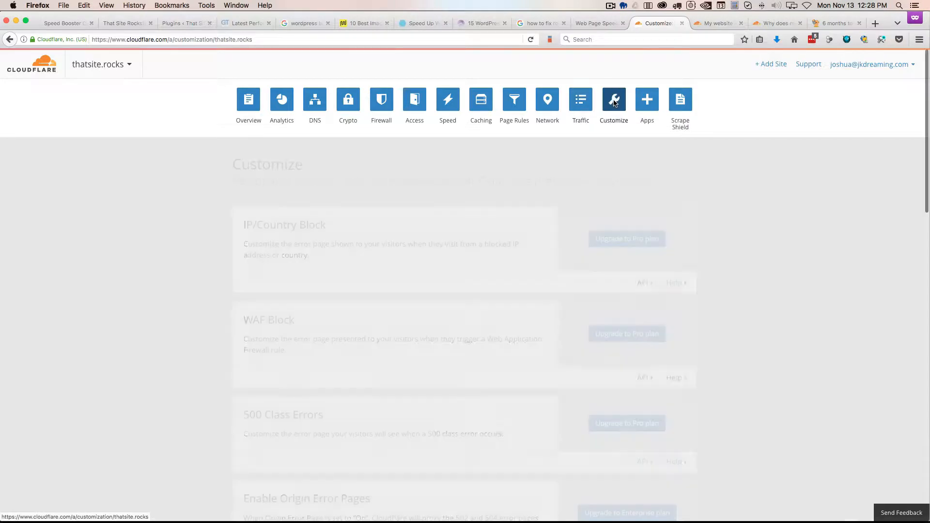
pyautogui.scroll(-5, 513, 231)
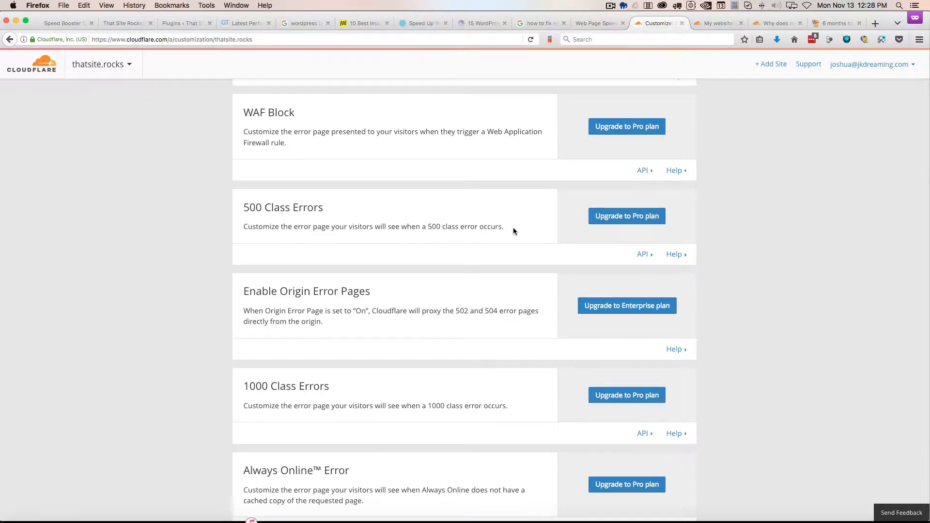
pyautogui.scroll(-4, 513, 231)
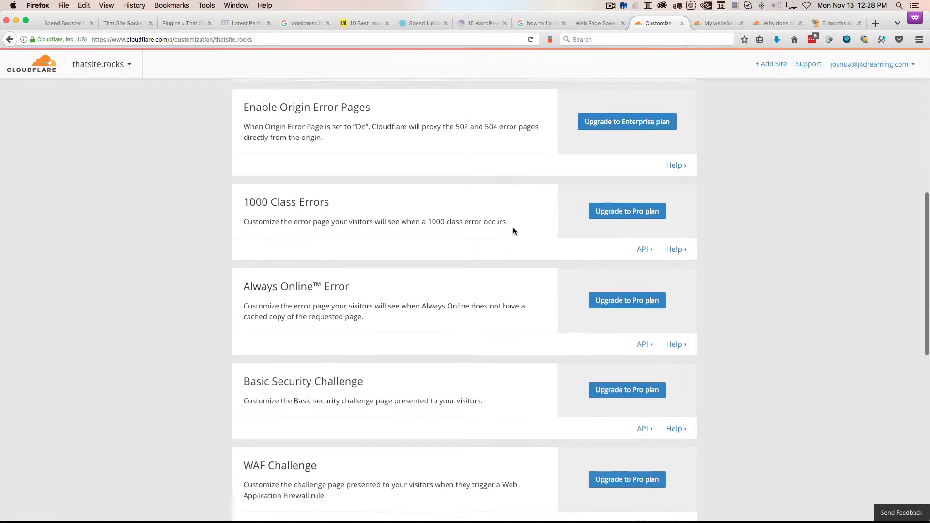
pyautogui.scroll(-6, 513, 231)
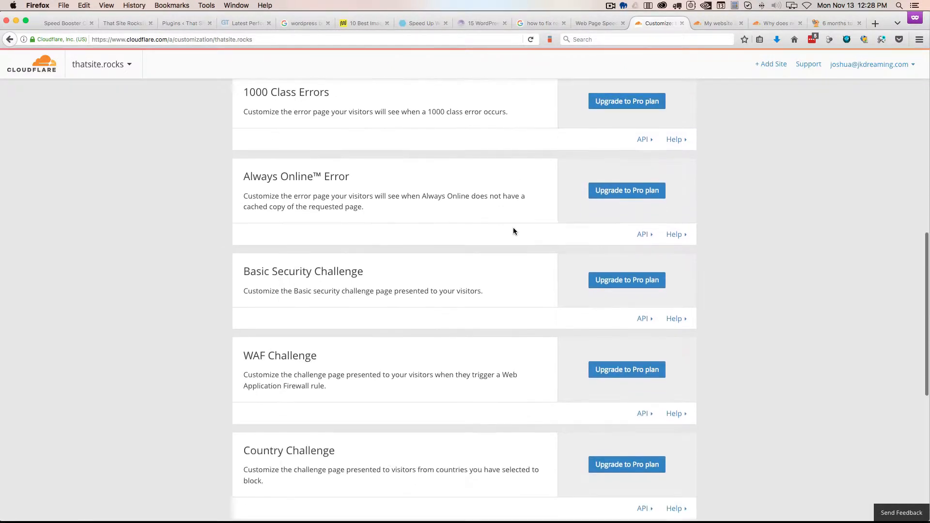
pyautogui.scroll(-3, 513, 231)
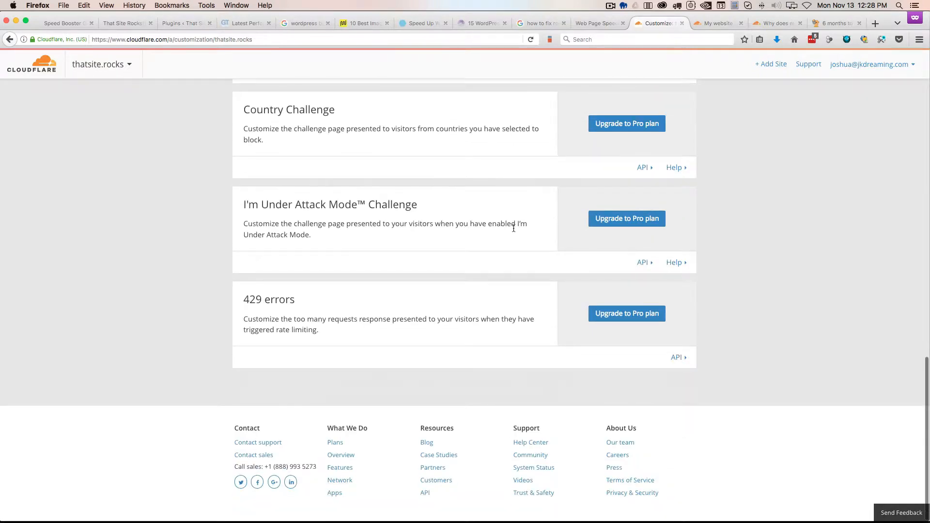
pyautogui.scroll(13, 513, 231)
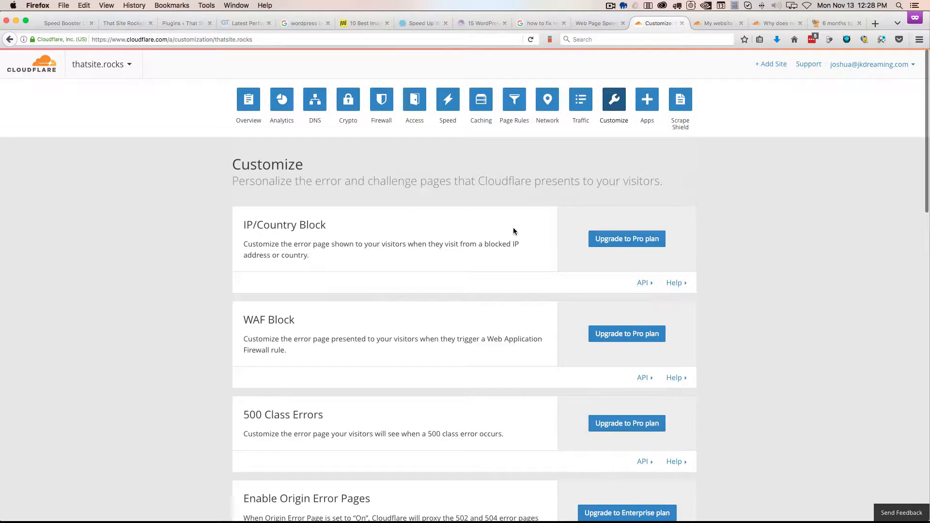
# - Browse the Cloudflare Apps catalogue, looking through its collections and featured apps
pyautogui.click(643, 115)
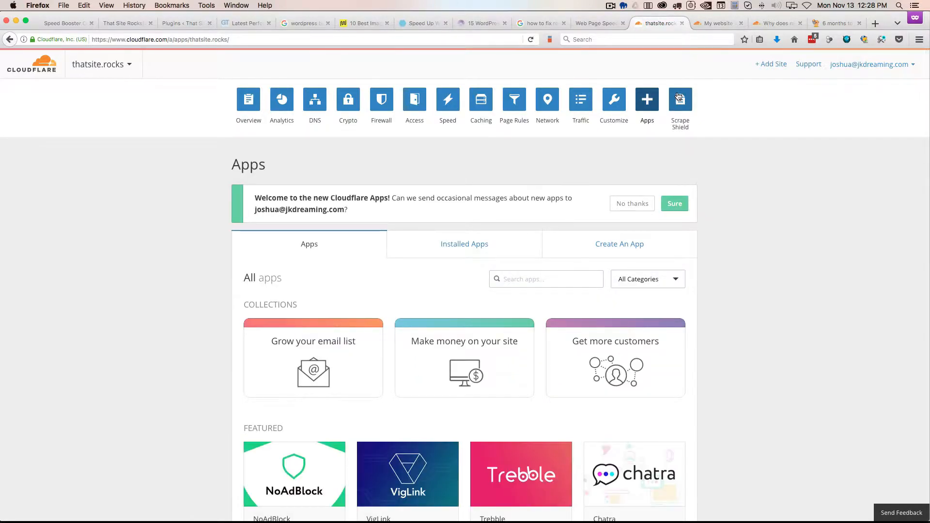
pyautogui.scroll(-10, 196, 281)
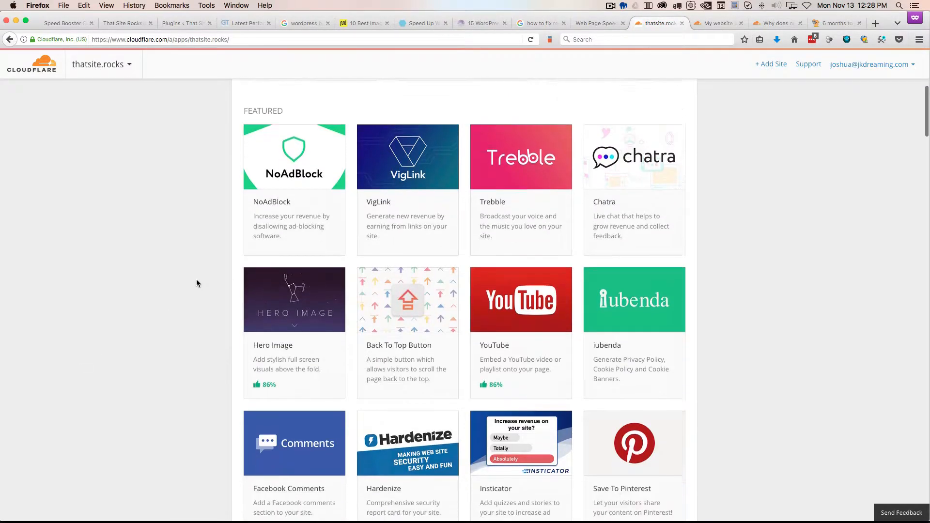
pyautogui.scroll(-13, 196, 282)
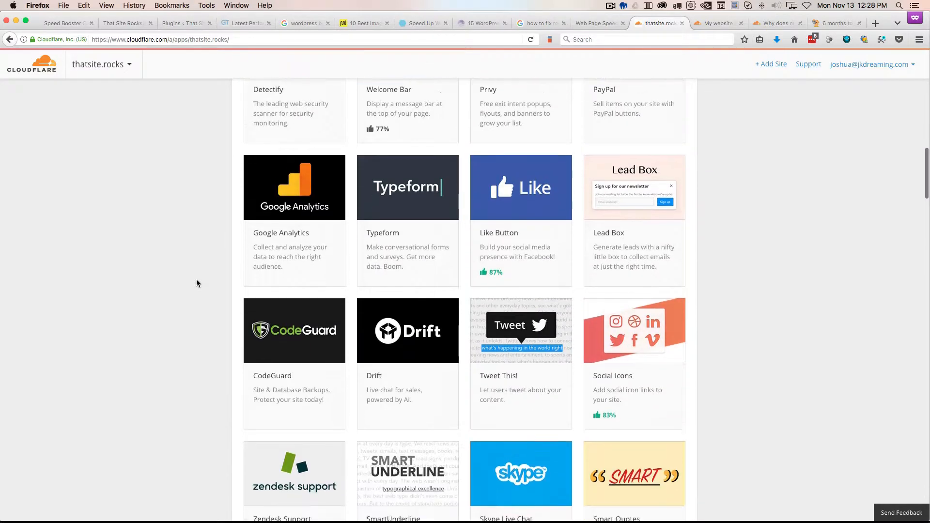
pyautogui.scroll(-3, 196, 283)
pyautogui.scroll(20, 196, 283)
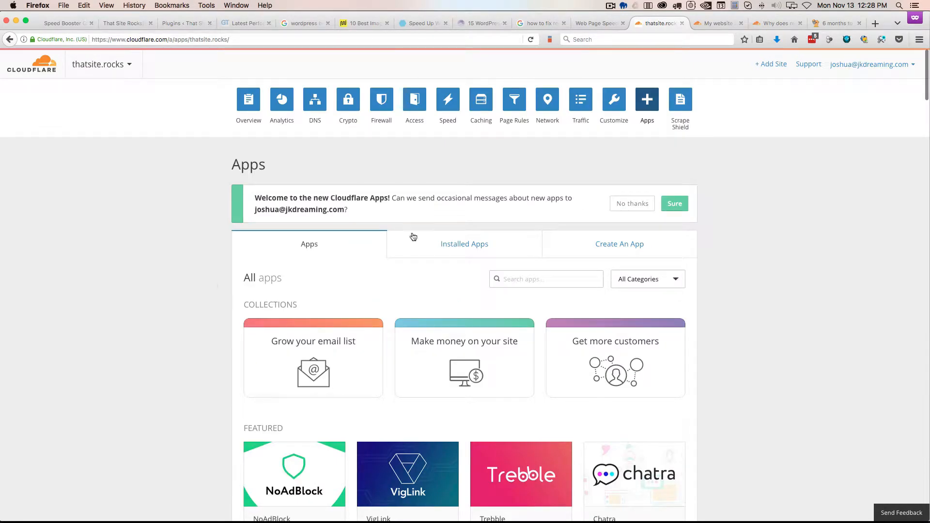
# - Turn on Hotlink Protection in the Scrape Shield settings to protect the site's images from off-site linking
pyautogui.click(685, 101)
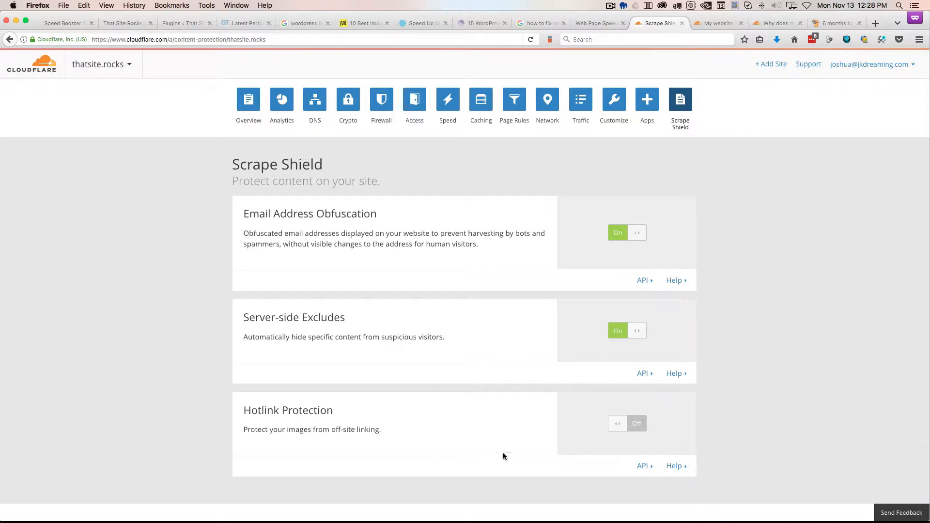
pyautogui.click(625, 419)
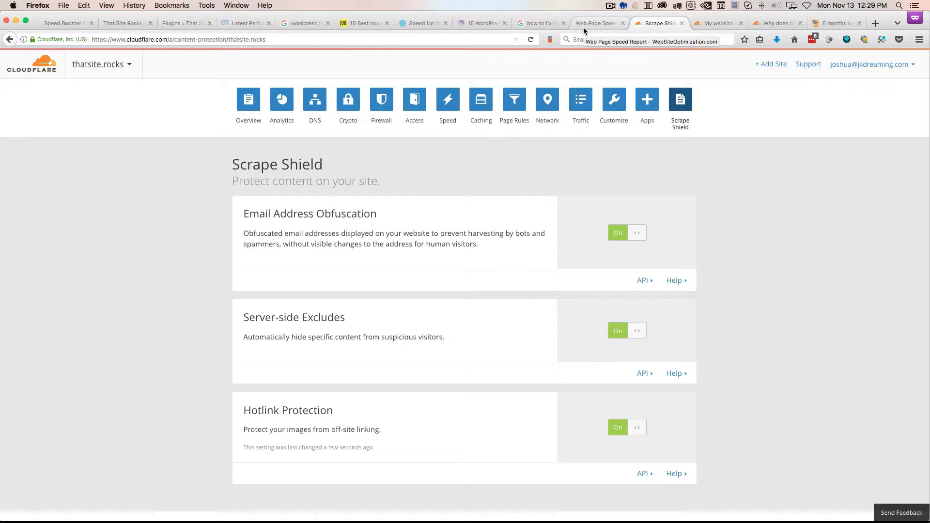
# - Examine the site's Analytics, including web traffic requests, Rate Limiting, DNS Traffic, the Geography threat map and top traffic origins
pyautogui.click(286, 91)
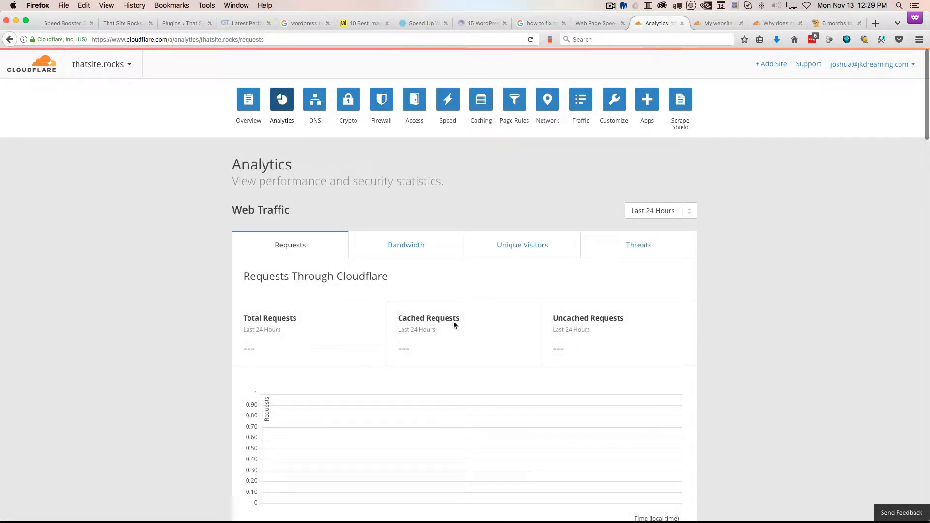
pyautogui.scroll(-3, 399, 245)
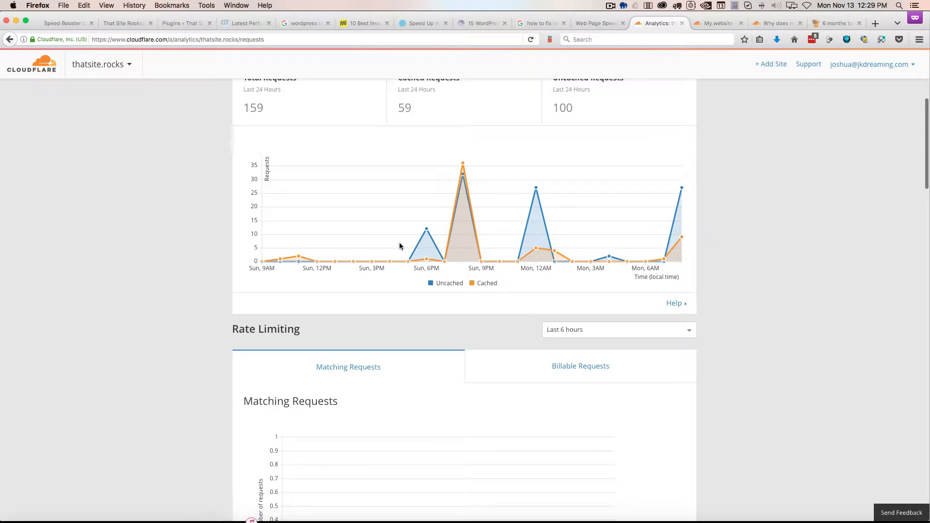
pyautogui.scroll(-10, 399, 245)
pyautogui.scroll(-3, 399, 246)
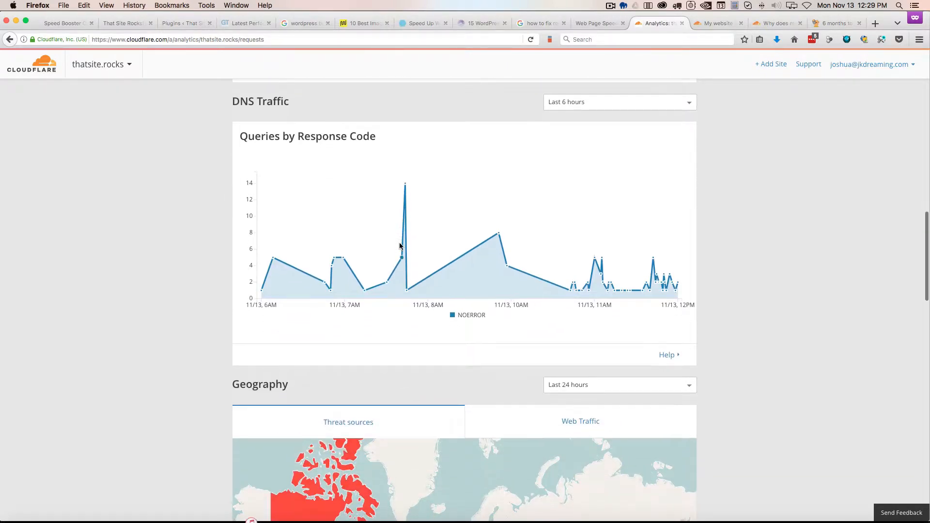
pyautogui.scroll(-6, 399, 243)
pyautogui.scroll(2, 399, 244)
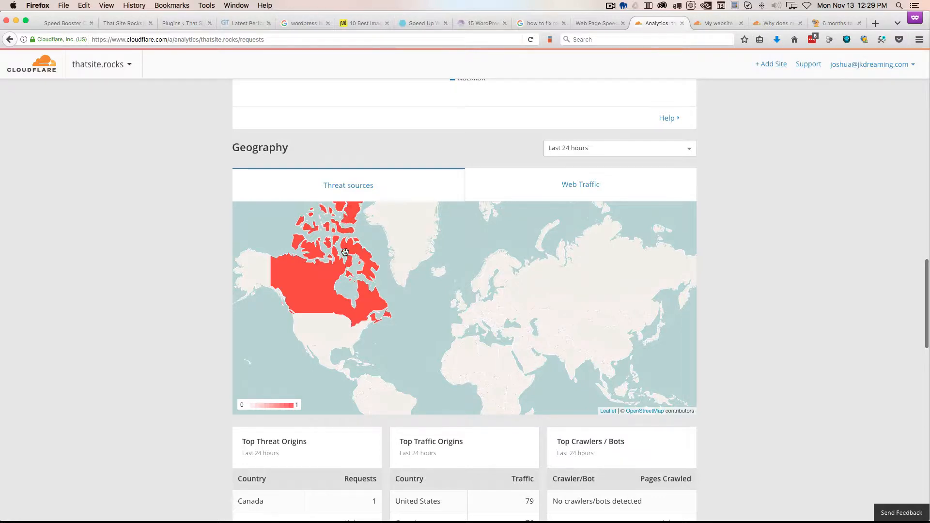
pyautogui.scroll(-3, 360, 241)
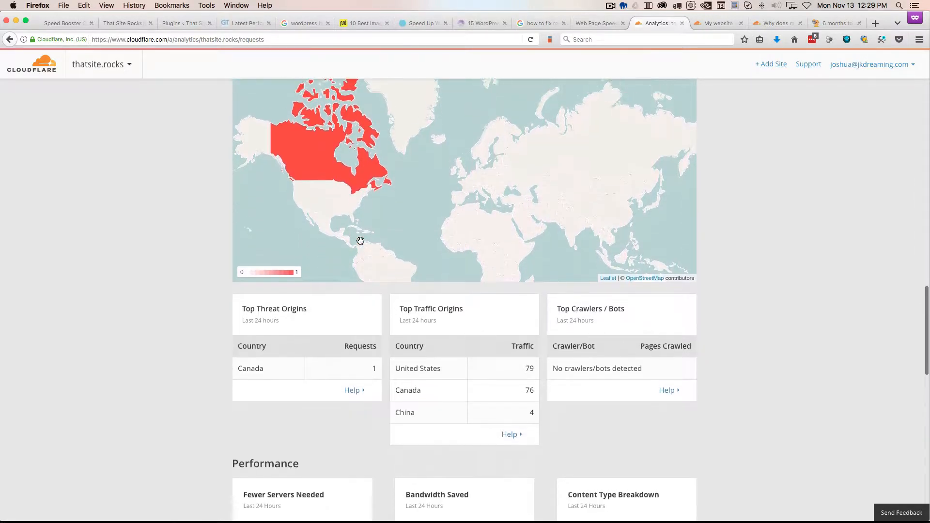
pyautogui.scroll(10, 361, 240)
pyautogui.scroll(1, 361, 241)
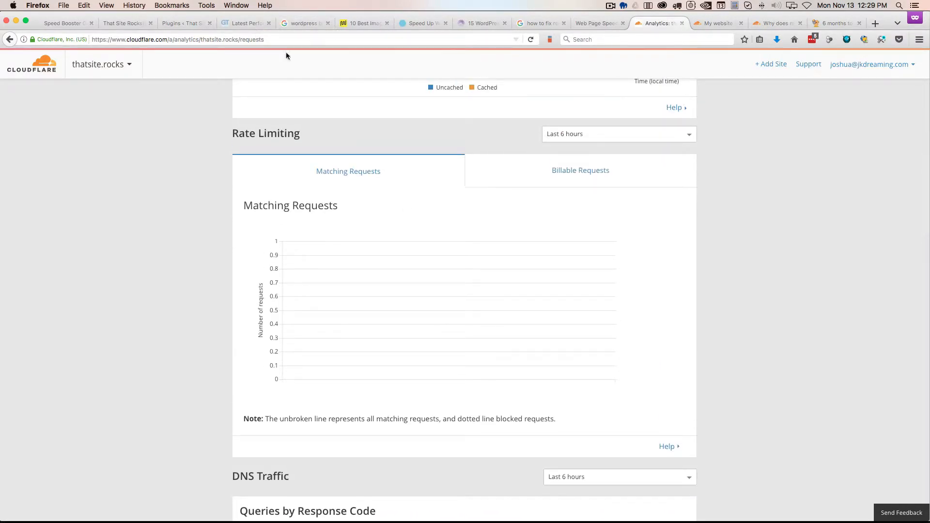
# - Return to WordPress to view the installed plugins list and the That Site Rocks homepage
pyautogui.click(160, 19)
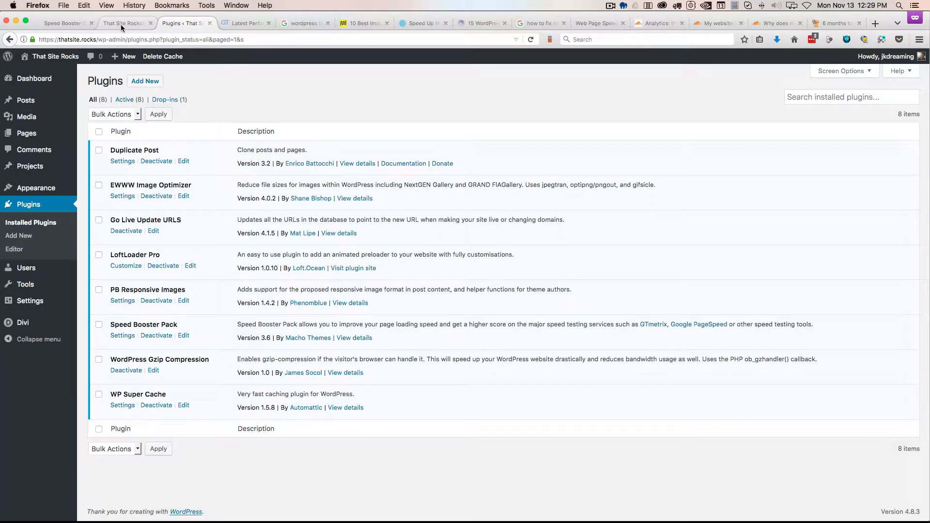
pyautogui.click(120, 25)
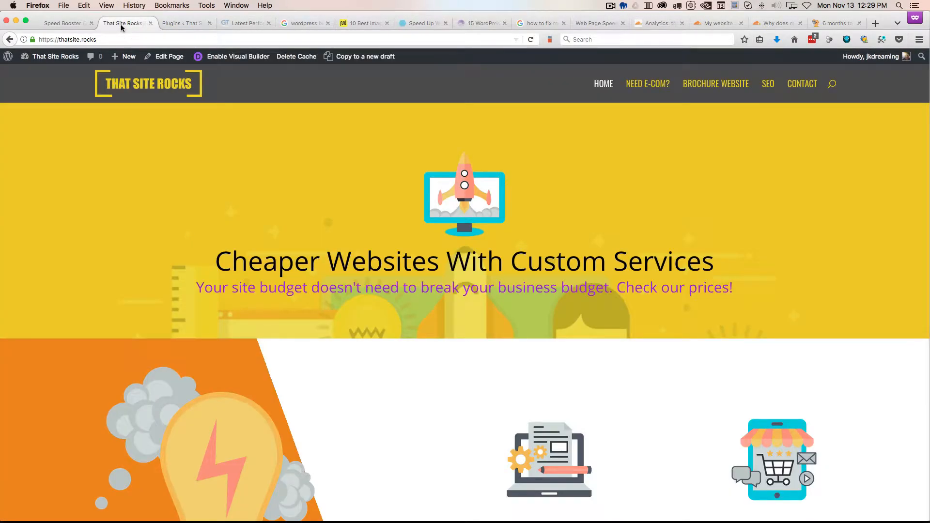
# - View the installed plugins list and rerun the GTmetrix performance test for thatsite.rocks
pyautogui.click(187, 26)
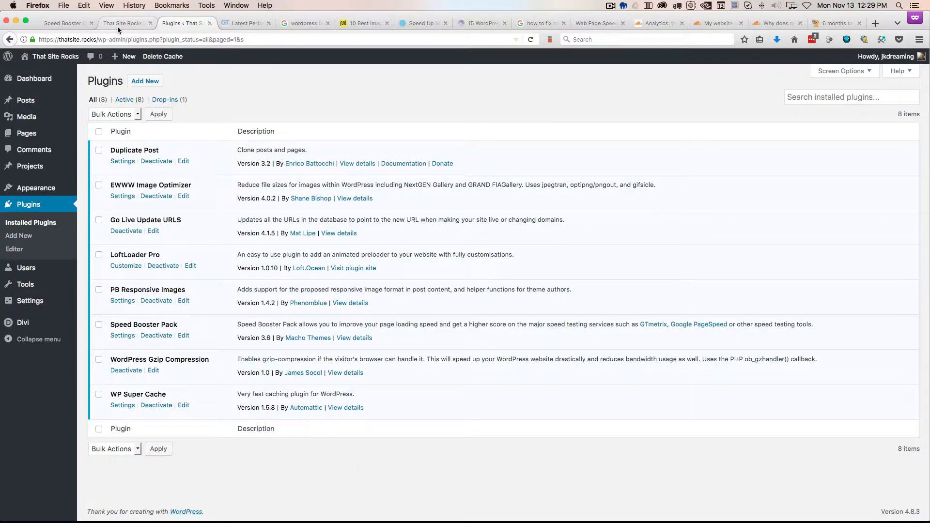
pyautogui.click(233, 25)
pyautogui.click(797, 112)
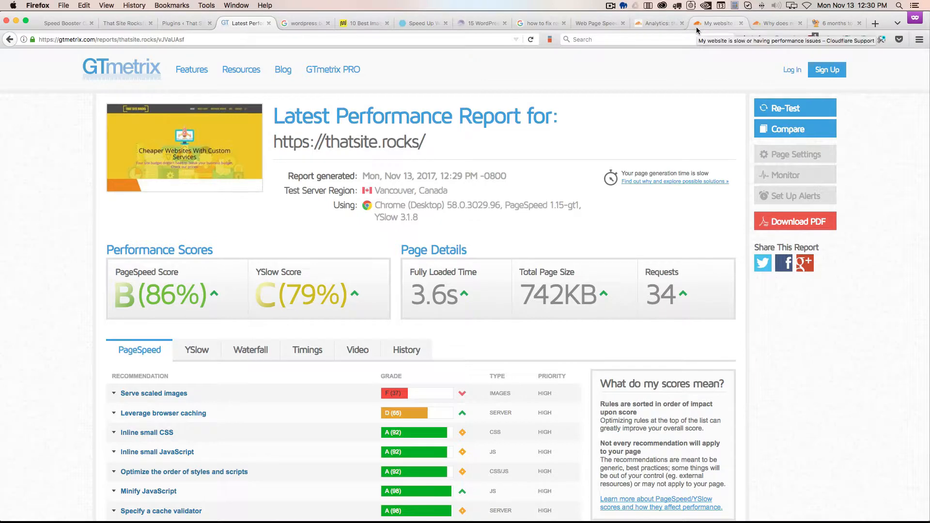
# - Switch to the .htaccess editor in cPanel, undo the recent edits back to the BEGIN EXPIRES and ETAGS rules, and save the file
pyautogui.press('super+Tab')
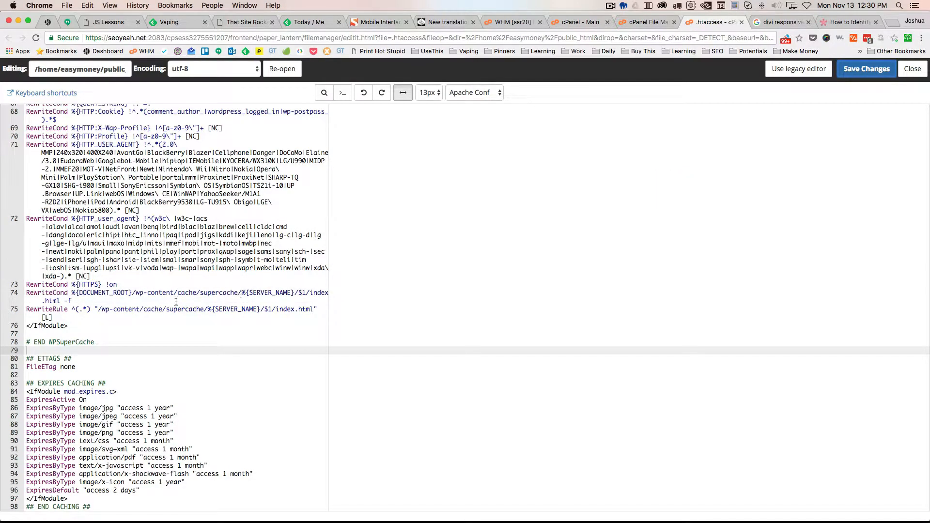
pyautogui.click(176, 302)
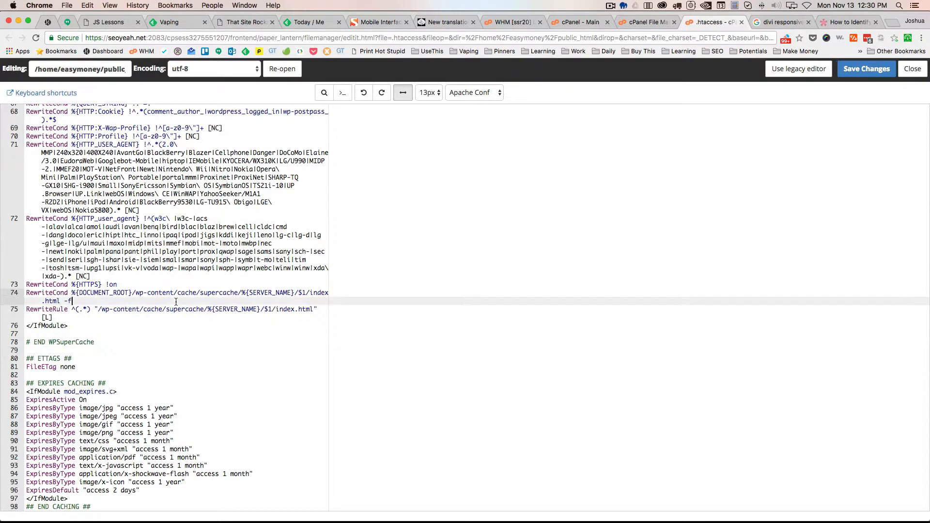
pyautogui.press('super+z')
pyautogui.press('super+z')
pyautogui.press('super+z')
pyautogui.press('super+z')
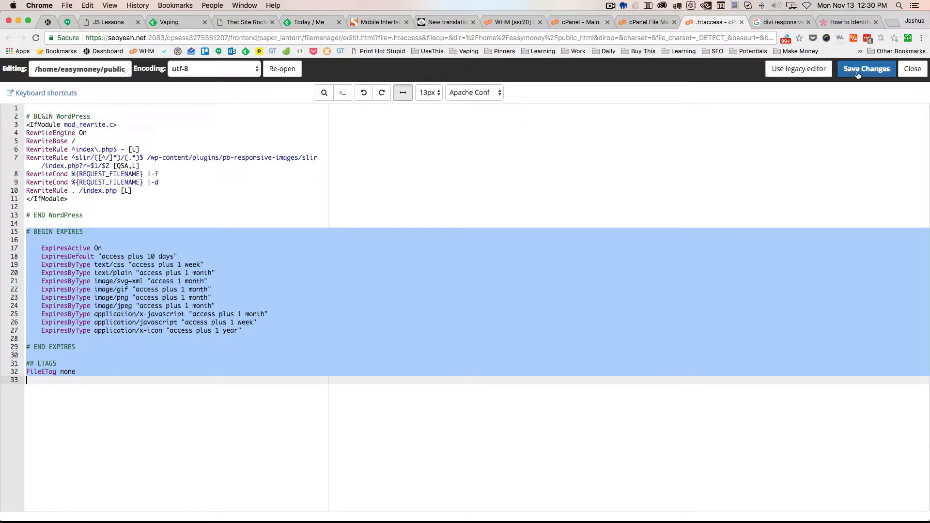
pyautogui.click(480, 183)
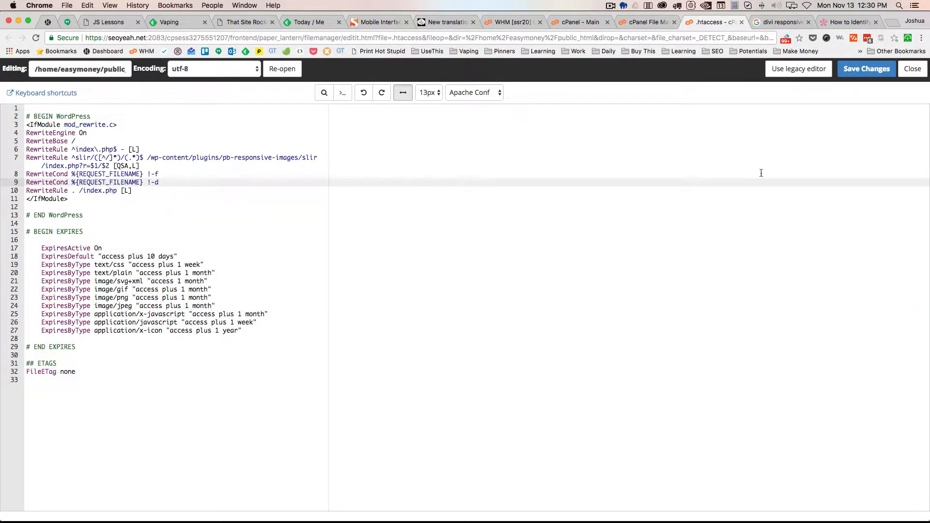
pyautogui.click(869, 73)
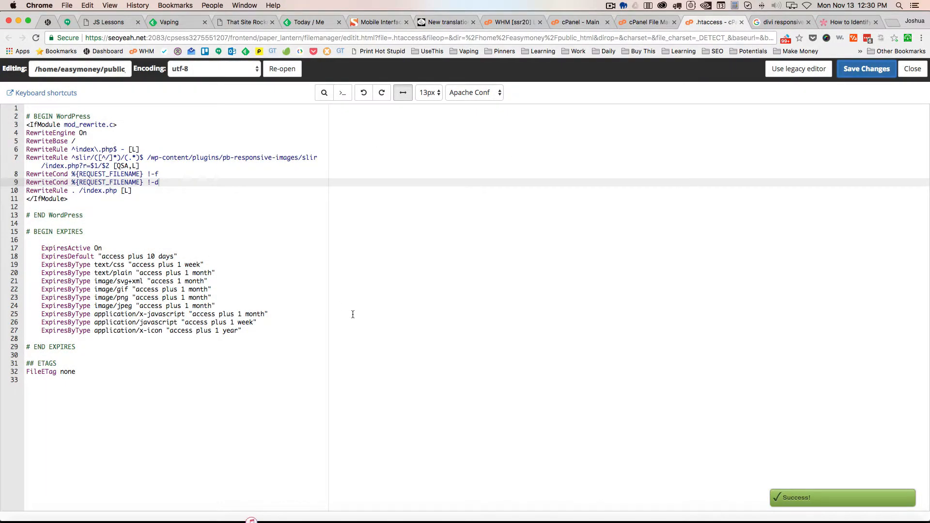
# - Return to GTmetrix and retest thatsite.rocks with the saved .htaccess rules
pyautogui.press('super+Tab')
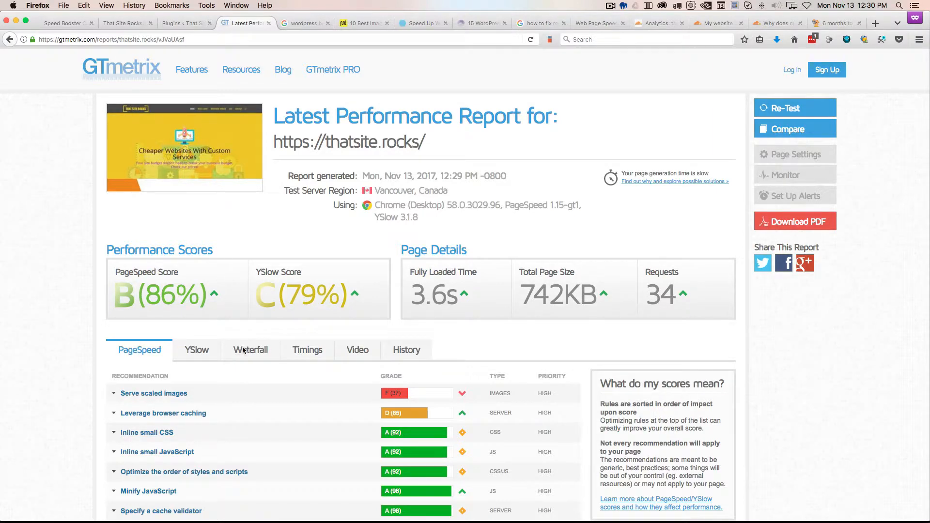
pyautogui.click(816, 113)
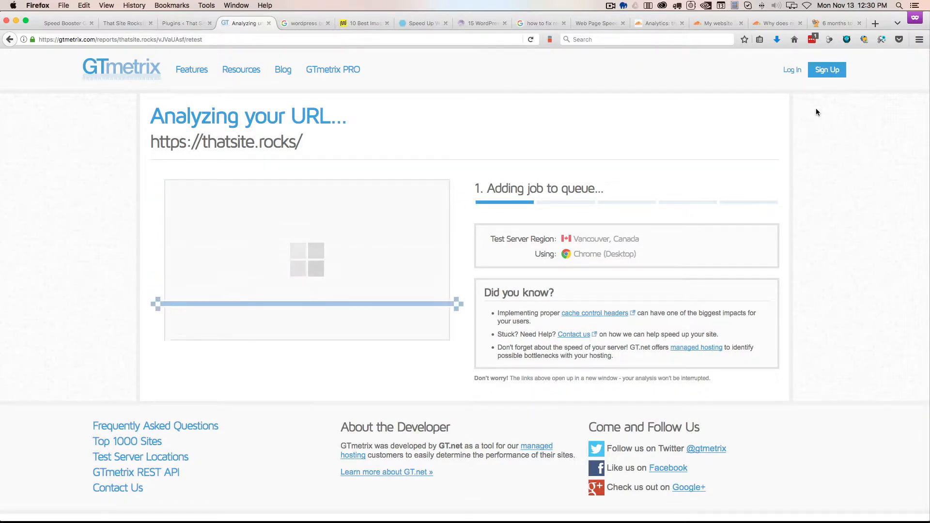
# - Read the WP Super Cache and Browser Caching article's Expires and ETags snippets and compare them with the .htaccess file
pyautogui.click(424, 24)
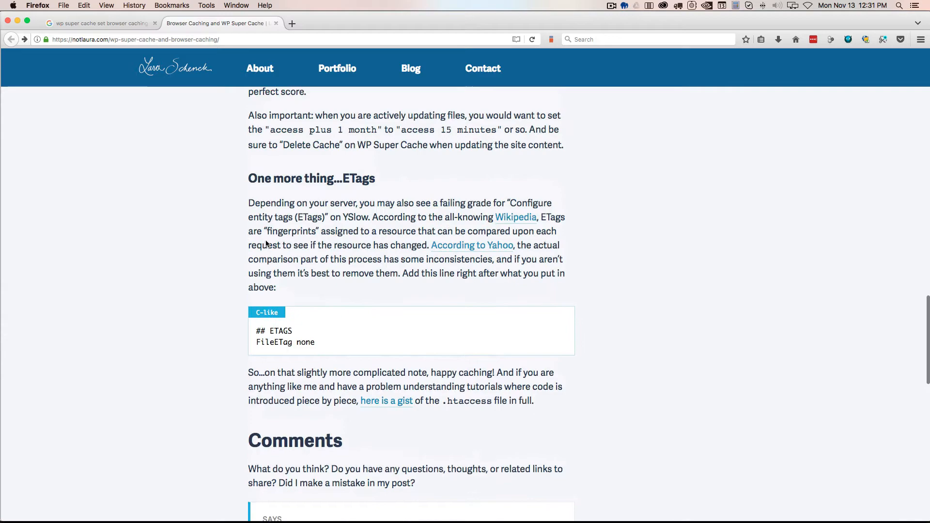
pyautogui.scroll(20, 266, 243)
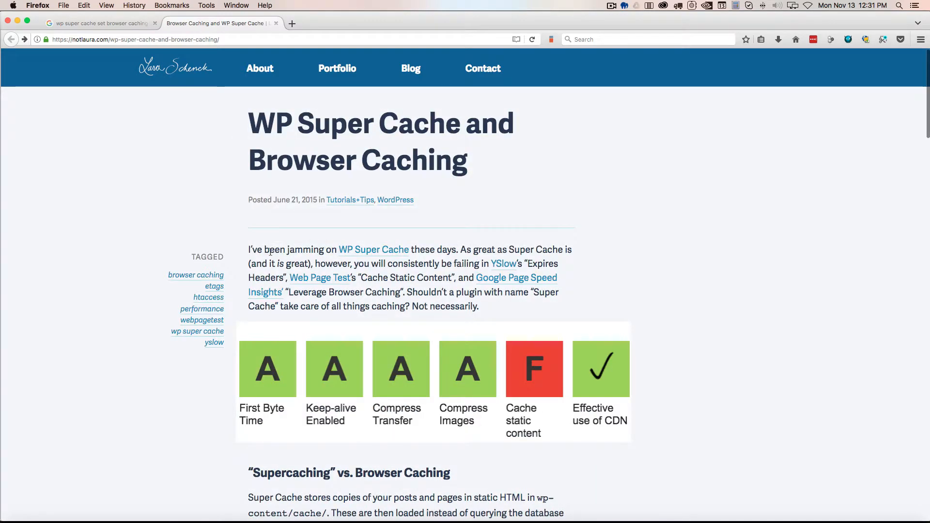
pyautogui.scroll(-4, 284, 267)
pyautogui.scroll(-15, 285, 267)
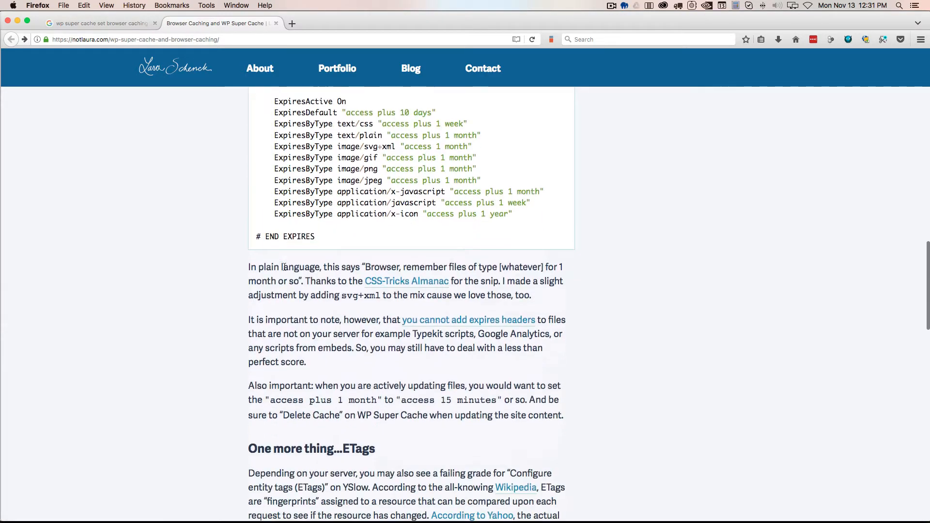
pyautogui.scroll(2, 339, 339)
pyautogui.scroll(-2, 355, 368)
pyautogui.scroll(-10, 355, 364)
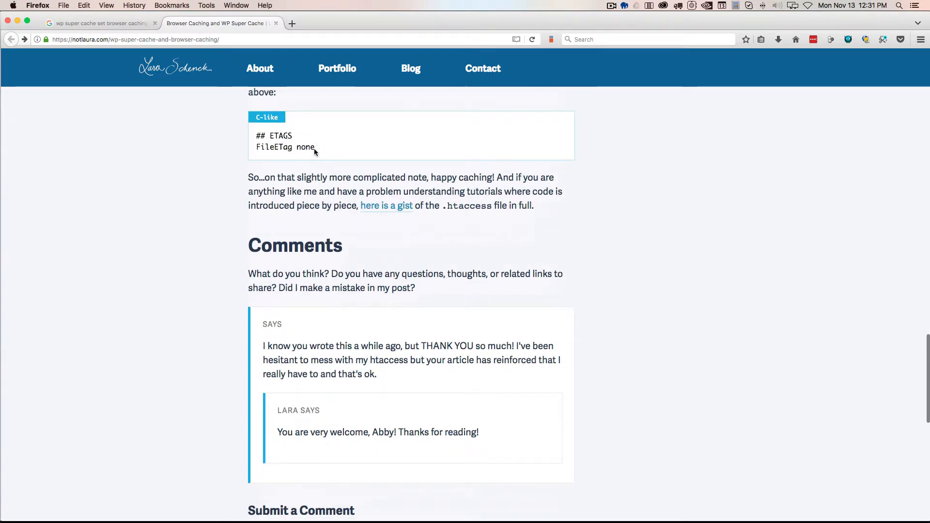
pyautogui.press('super+Tab')
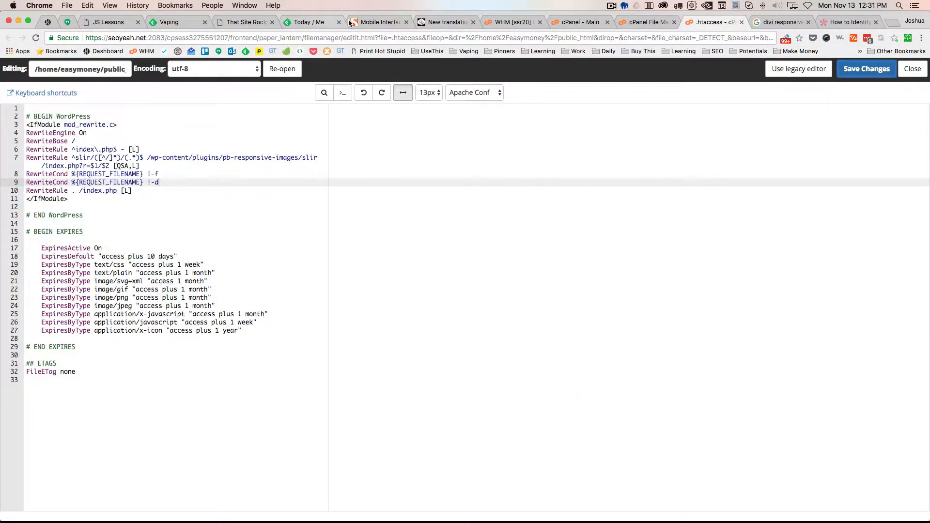
# - Review the GTmetrix scores, fully loaded time and PageSpeed recommendations, and run the test once more
pyautogui.press('super+Tab')
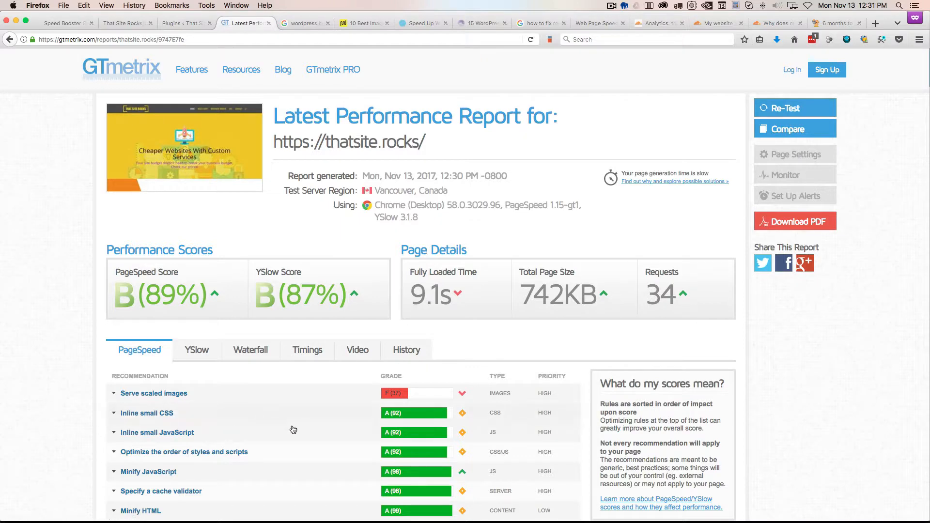
pyautogui.scroll(-5, 402, 429)
pyautogui.scroll(-7, 403, 429)
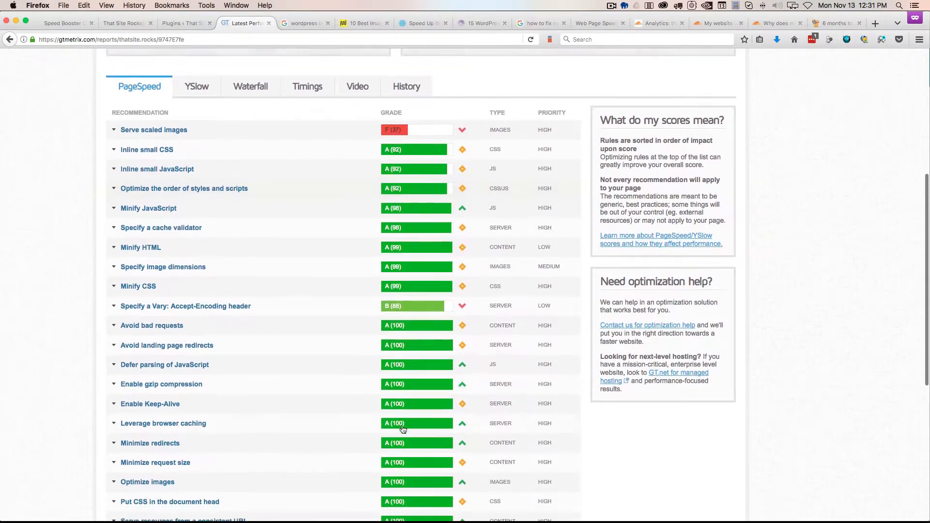
pyautogui.scroll(8, 401, 426)
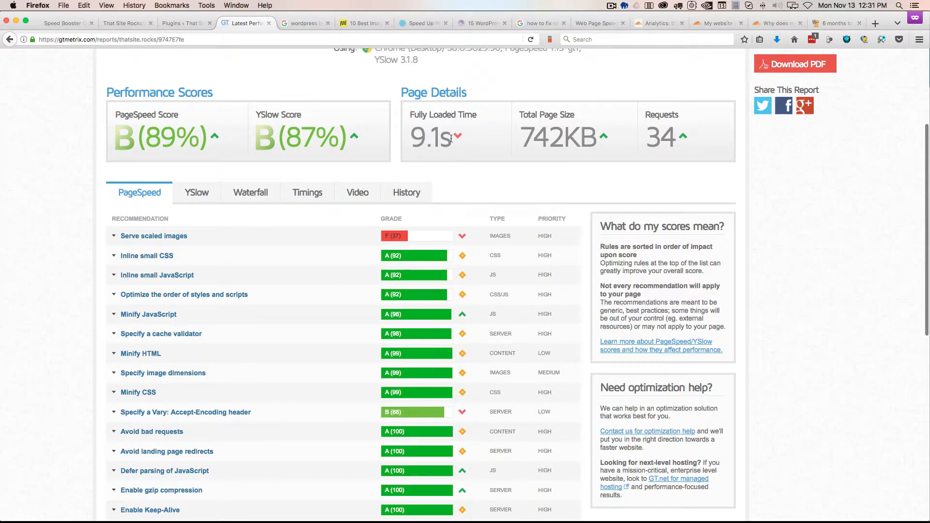
pyautogui.scroll(5, 782, 112)
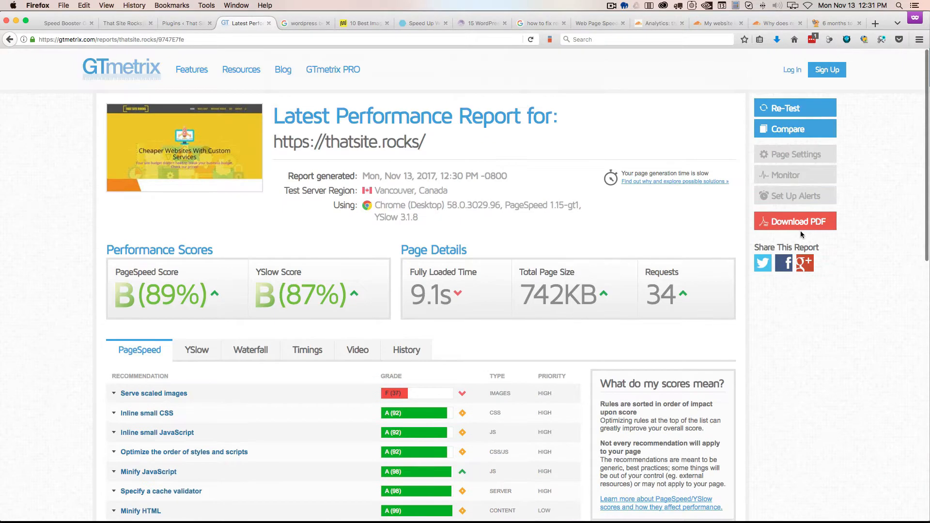
pyautogui.click(759, 116)
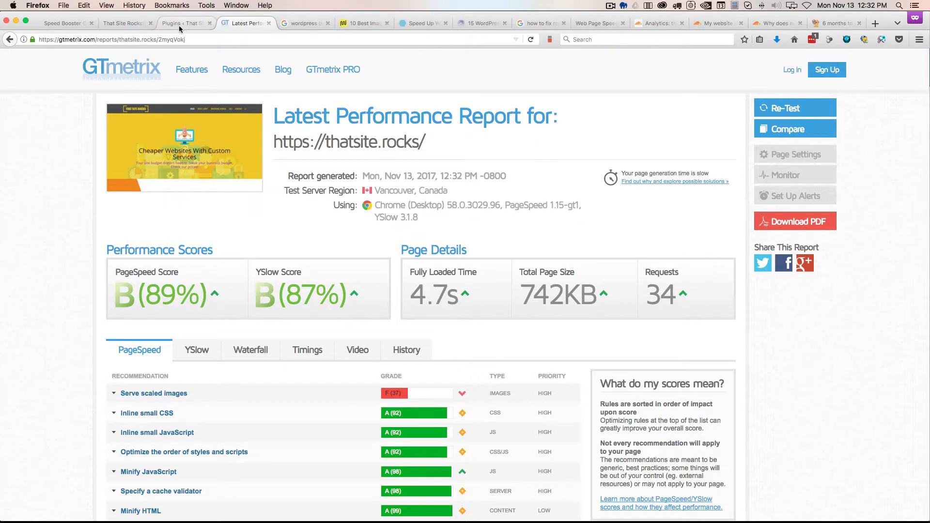
# - Disable Development Mode for thatsite.rocks in the Cloudflare overview
pyautogui.click(664, 24)
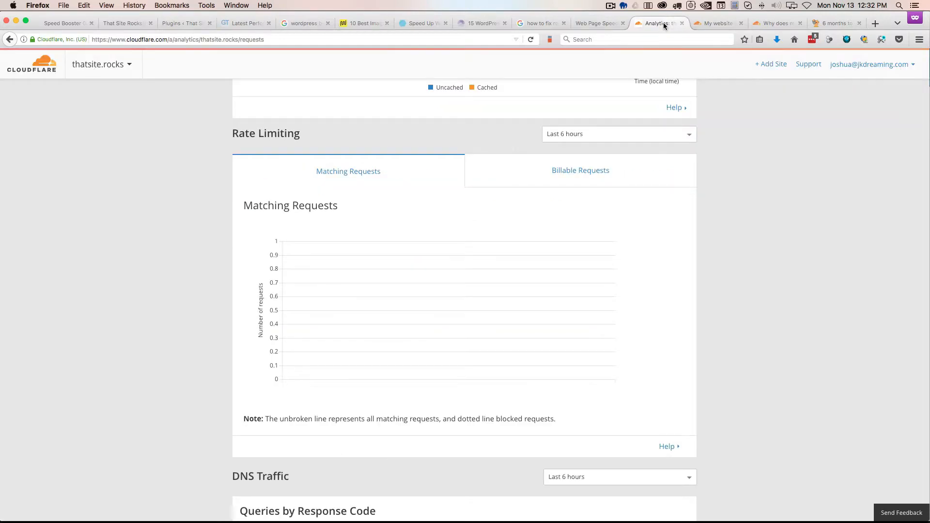
pyautogui.scroll(15, 646, 191)
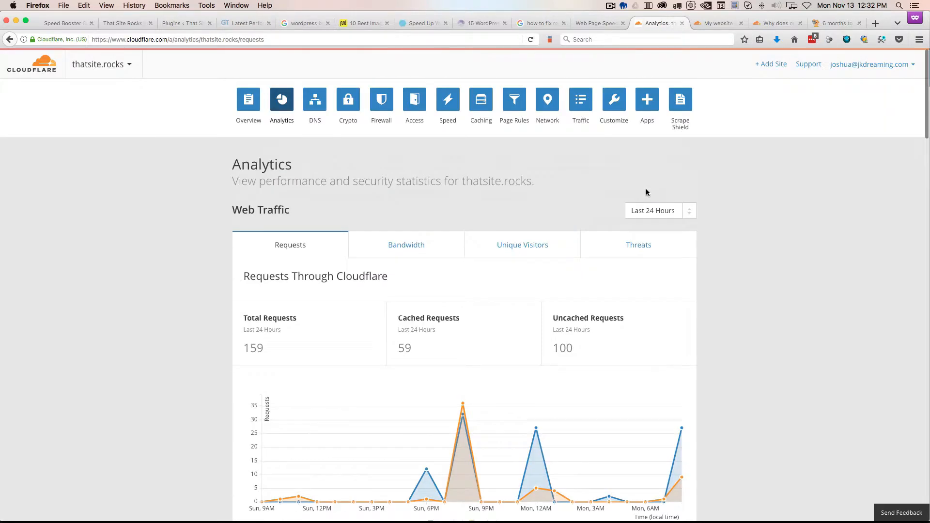
pyautogui.click(248, 100)
pyautogui.click(643, 258)
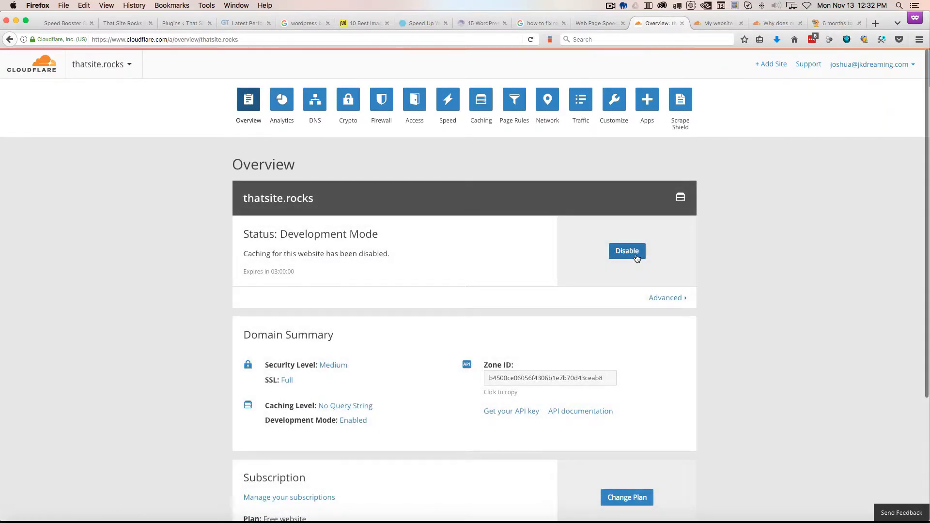
# - Purge all of the site's cached files with Purge Everything in the Cloudflare Caching settings
pyautogui.click(480, 99)
pyautogui.click(668, 244)
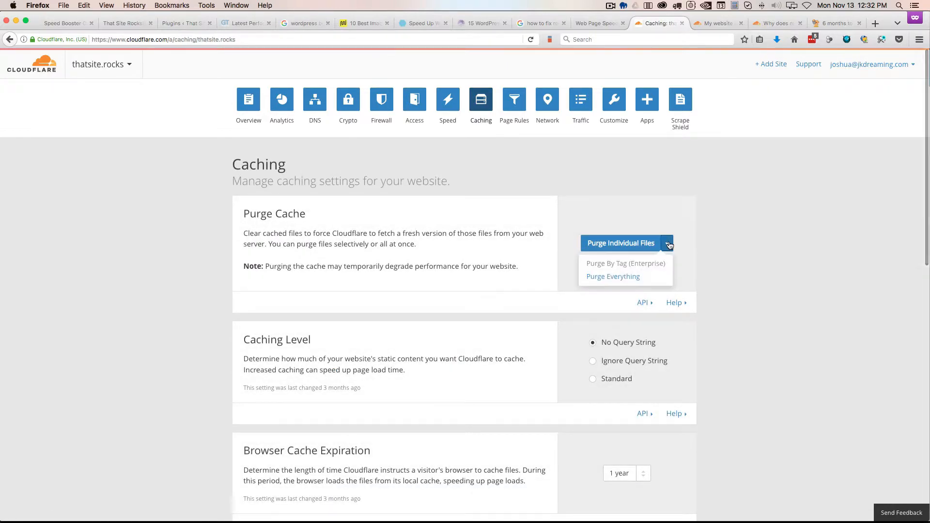
pyautogui.click(622, 275)
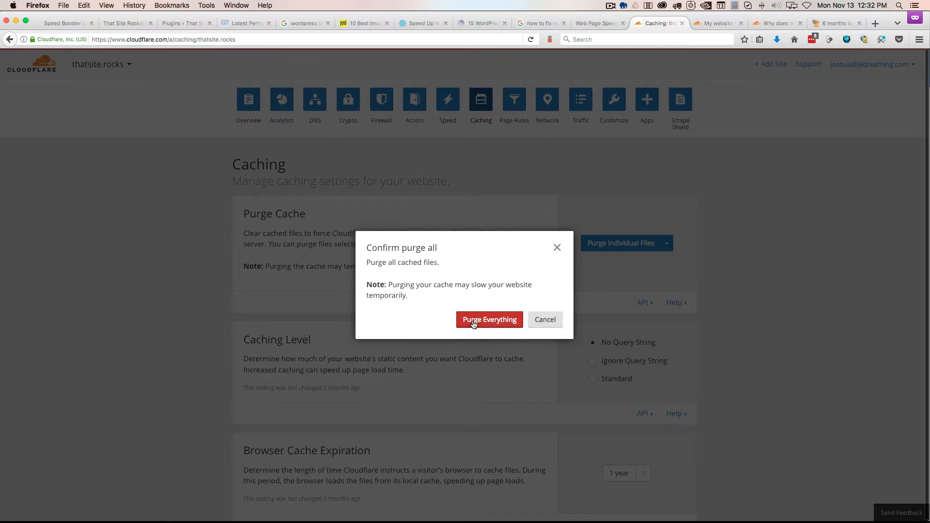
pyautogui.click(473, 323)
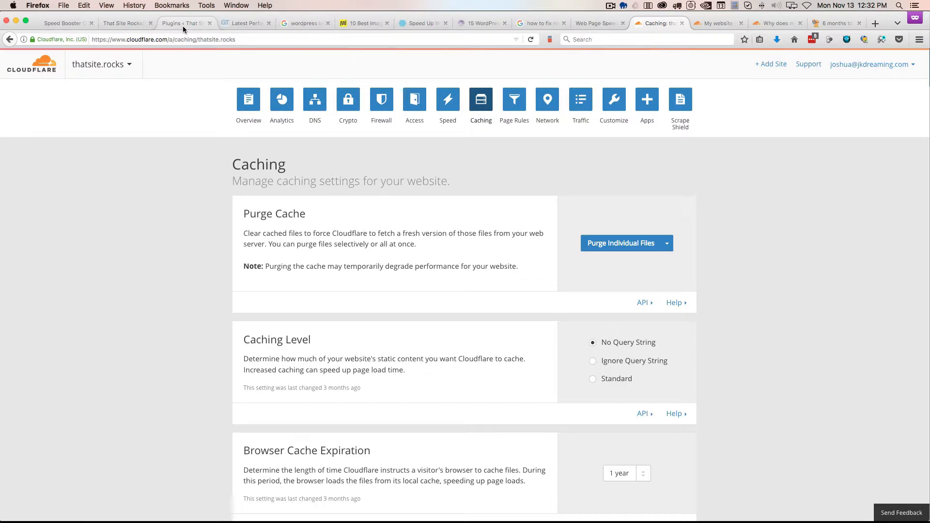
# - Retest the site in GTmetrix and examine the PageSpeed recommendations, including the Minify JavaScript details
pyautogui.click(247, 27)
pyautogui.click(810, 106)
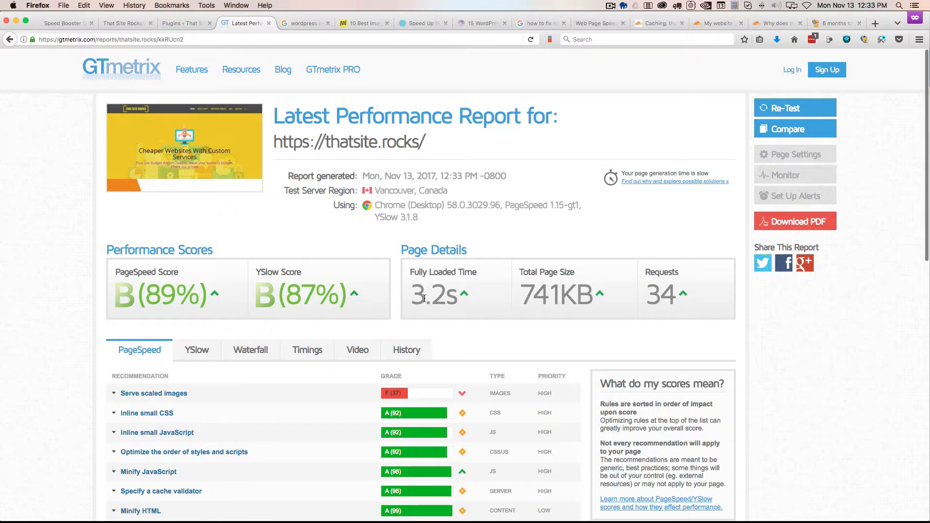
pyautogui.scroll(-6, 425, 299)
pyautogui.scroll(4, 425, 302)
pyautogui.scroll(2, 425, 302)
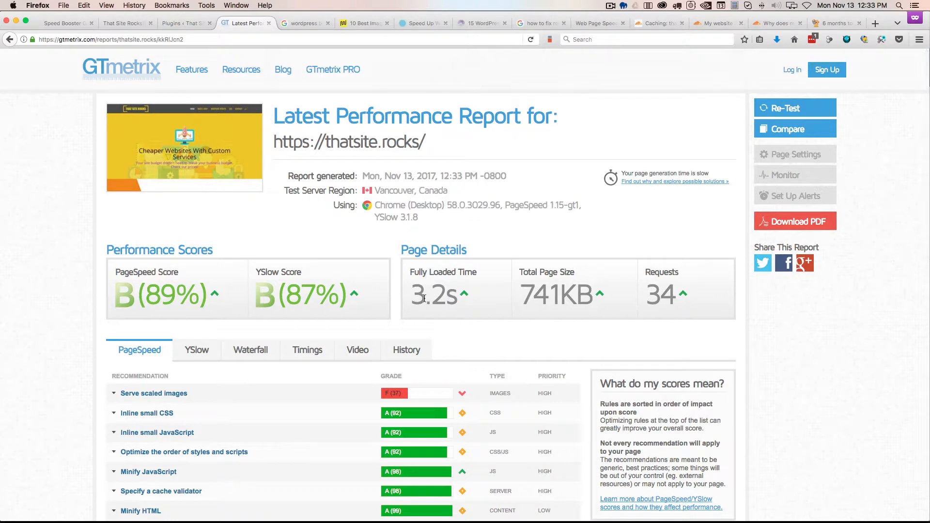
pyautogui.scroll(-10, 486, 304)
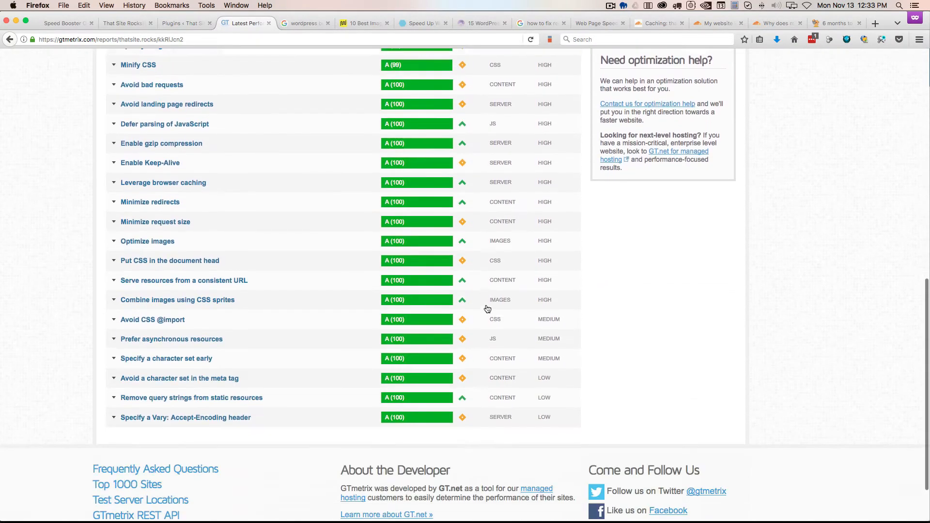
pyautogui.scroll(7, 487, 309)
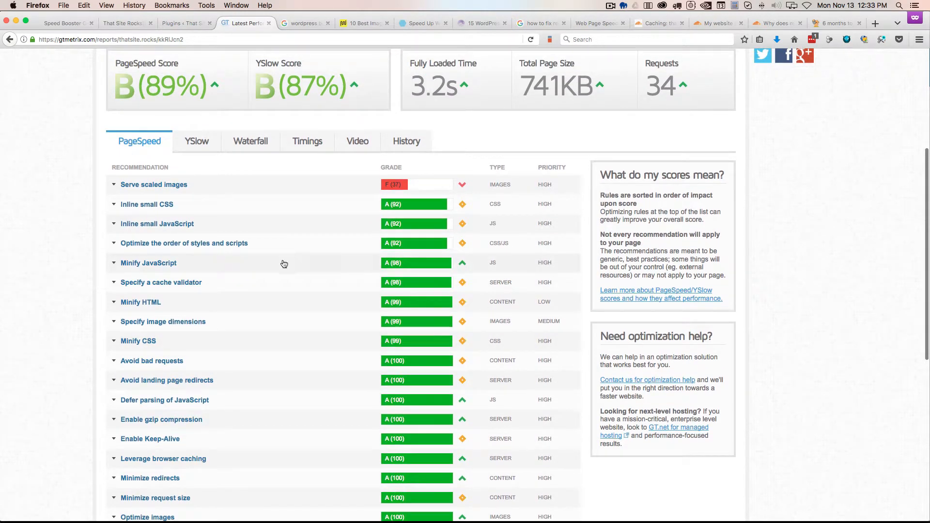
pyautogui.click(462, 266)
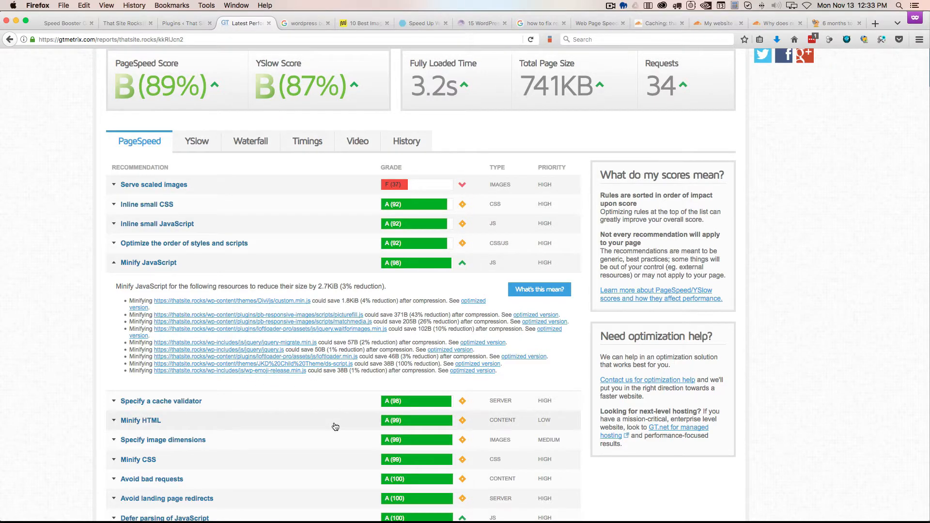
pyautogui.scroll(5, 335, 426)
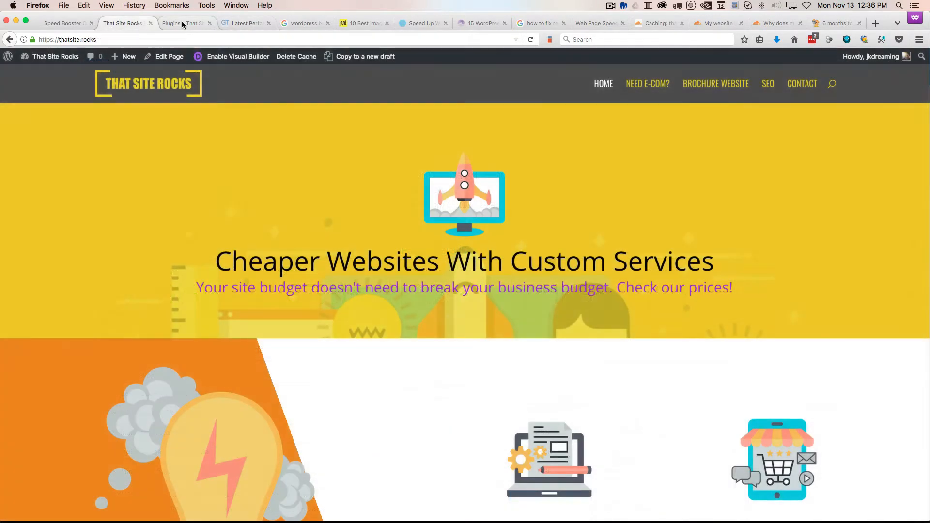
# - Activate the Speed Booster Pack plugin in the WordPress installed plugins list
pyautogui.click(181, 22)
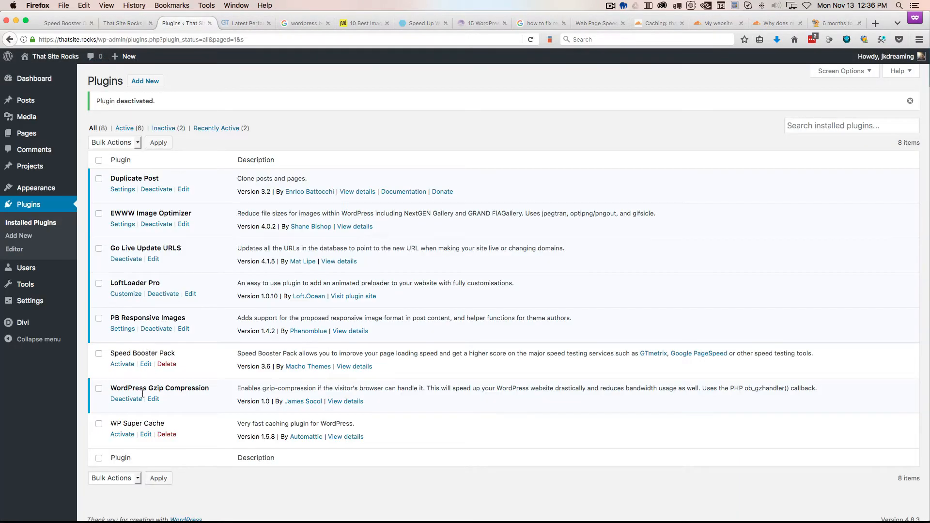
pyautogui.click(117, 365)
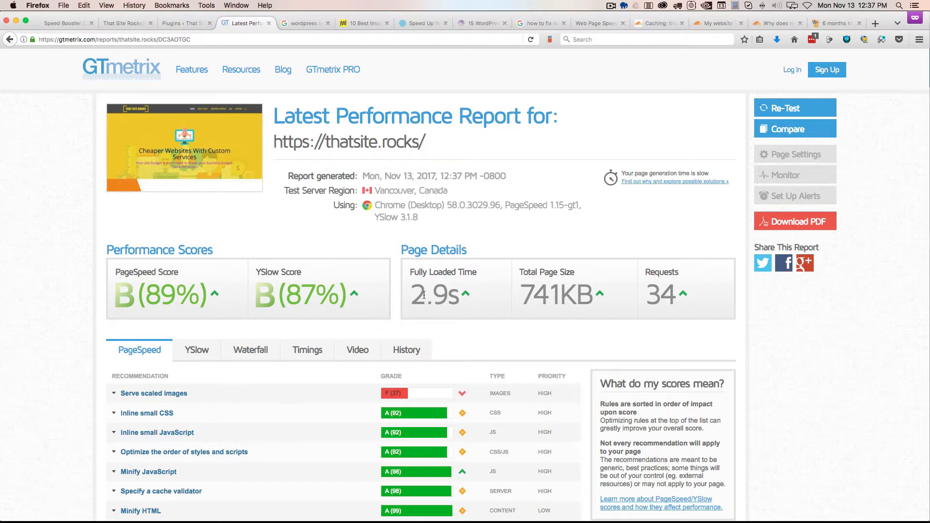
# - Examine the PageSpeed grades in the newest GTmetrix report for thatsite.rocks
pyautogui.scroll(-10, 424, 295)
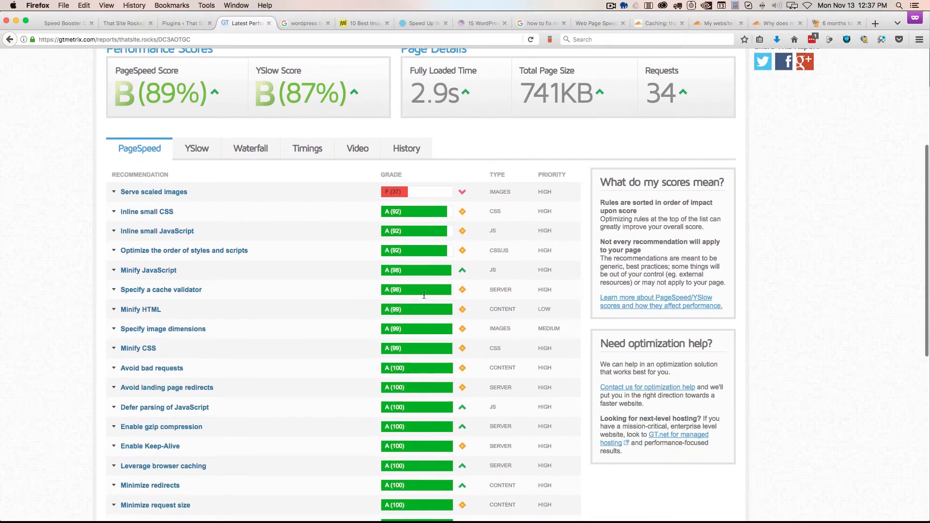
pyautogui.scroll(-4, 425, 298)
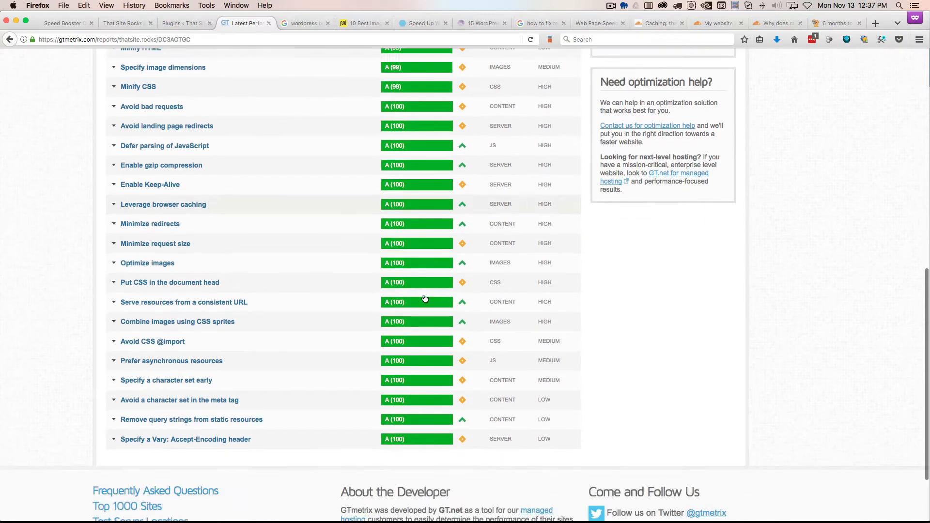
# - Search the WordPress plugin directory for "cloudflare" and install the Cloudflare plugin
pyautogui.scroll(5, 425, 298)
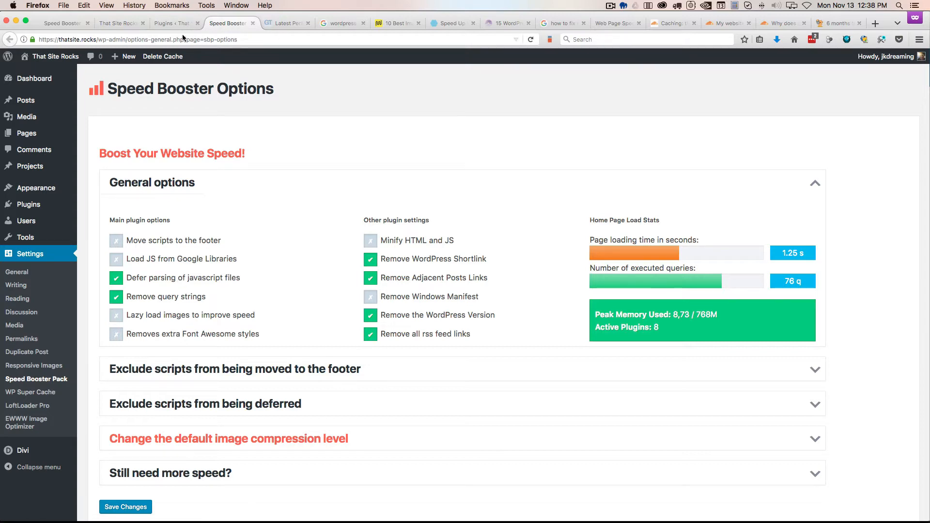
pyautogui.click(175, 23)
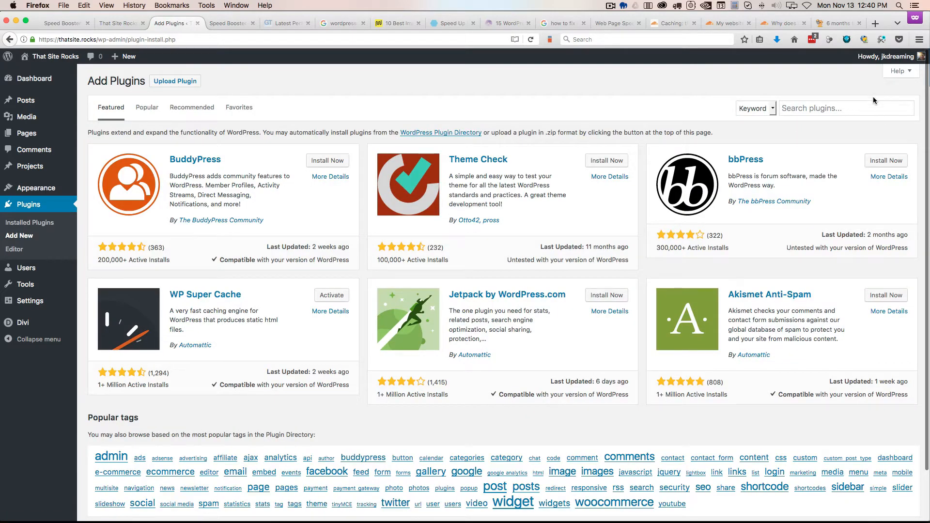
pyautogui.click(872, 107)
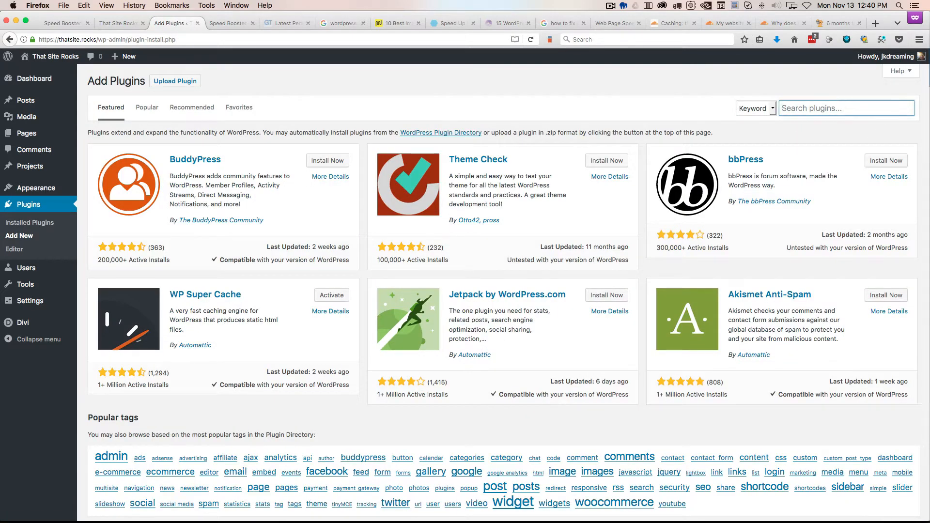
pyautogui.write('cloudflare')
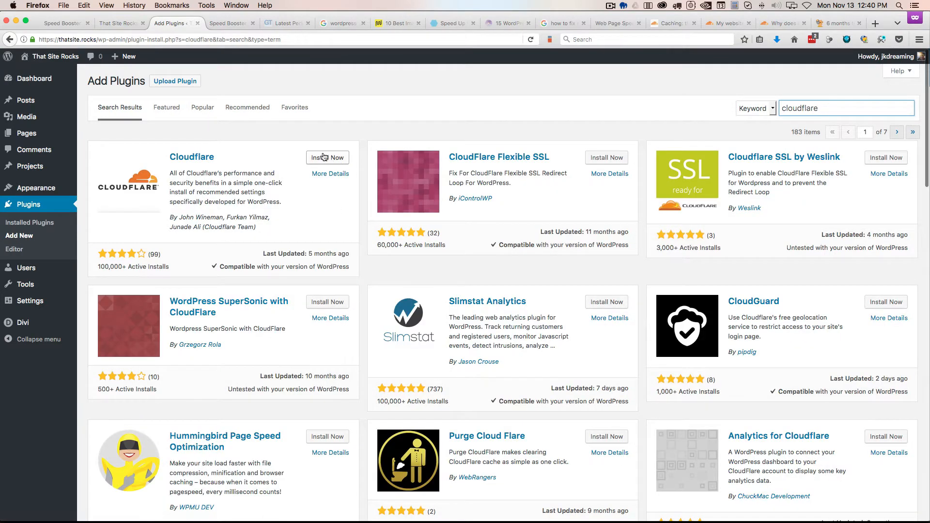
pyautogui.click(320, 160)
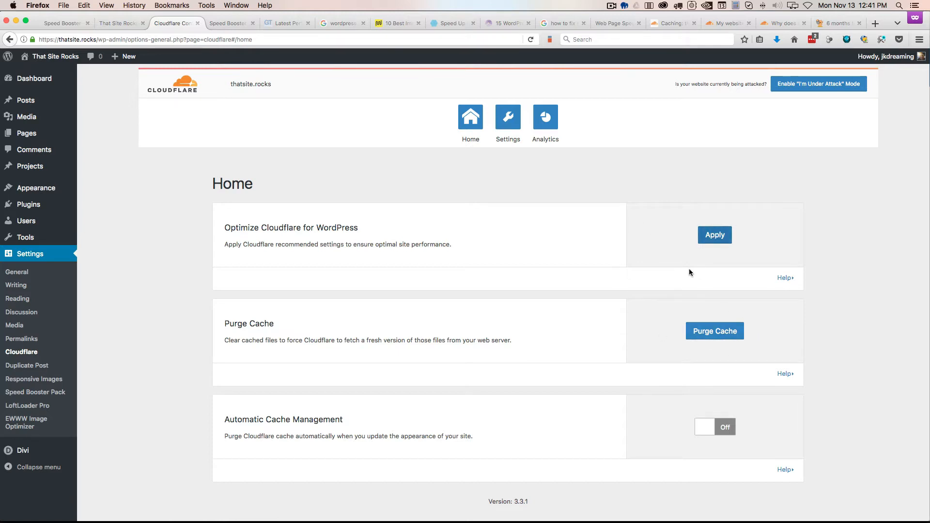
# - Enable Automatic Cache Management in the Cloudflare plugin and apply its recommended Optimize Cloudflare for WordPress settings
pyautogui.click(725, 429)
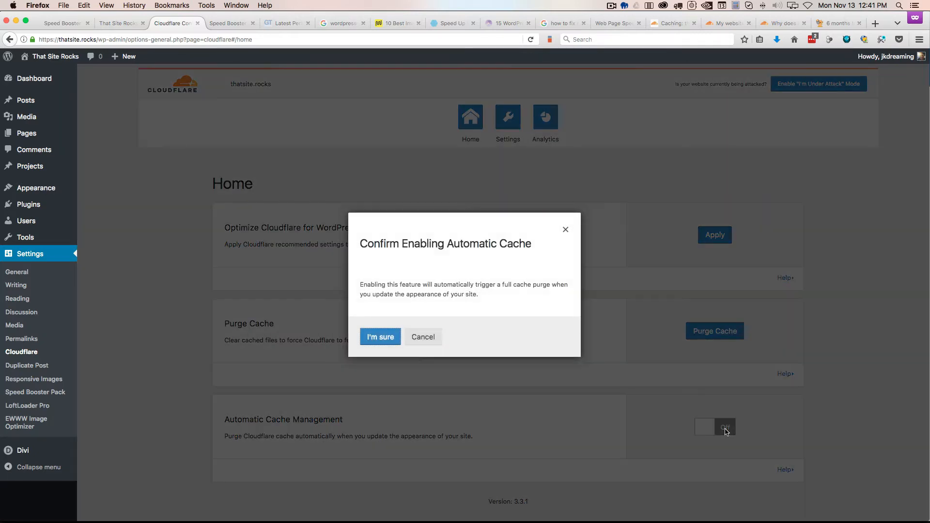
pyautogui.click(369, 340)
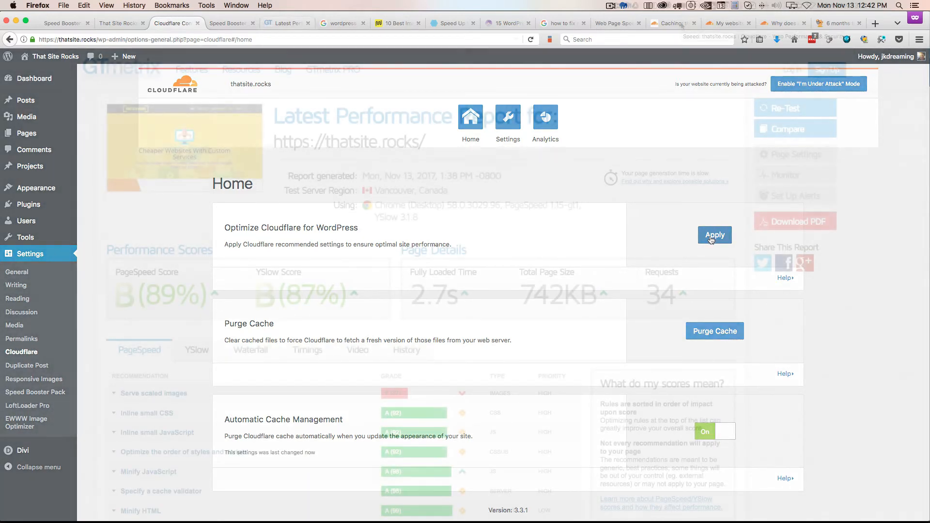
pyautogui.click(714, 235)
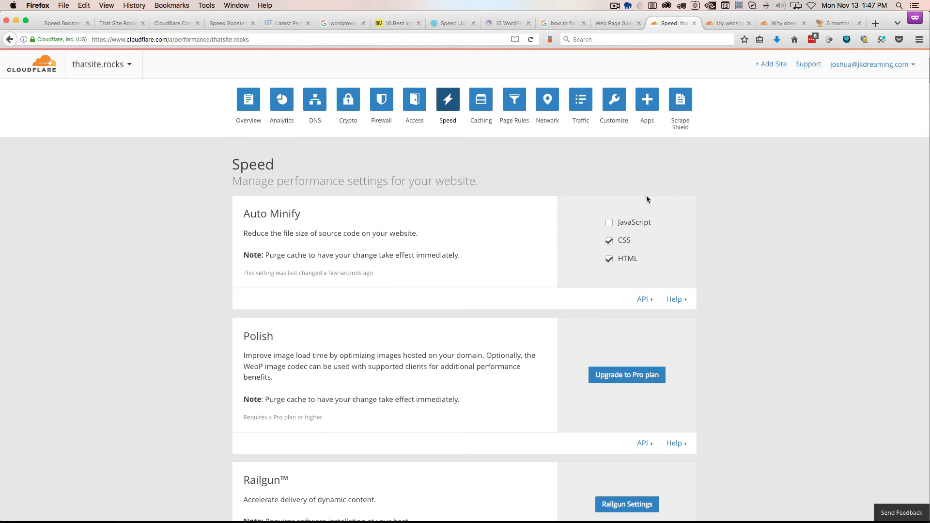
# - Return to the latest GTmetrix performance report for thatsite.rocks and view its scores
pyautogui.click(281, 23)
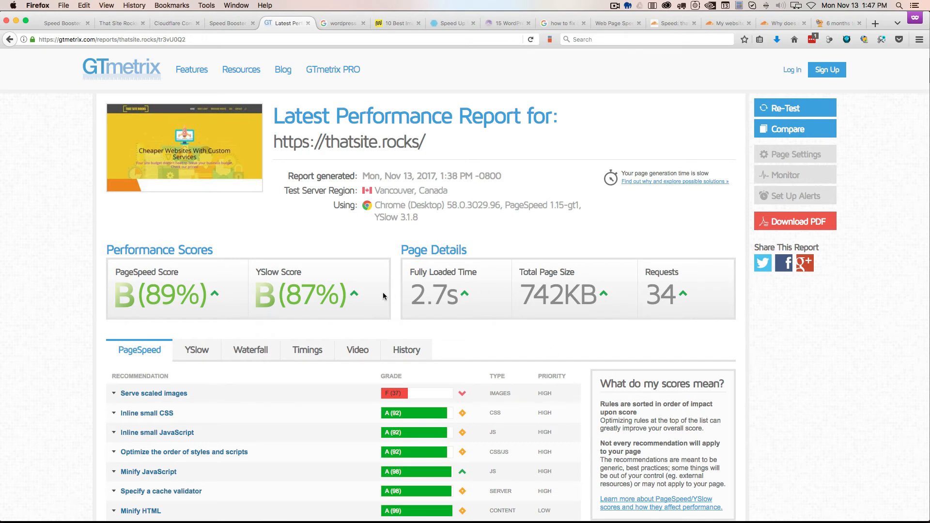